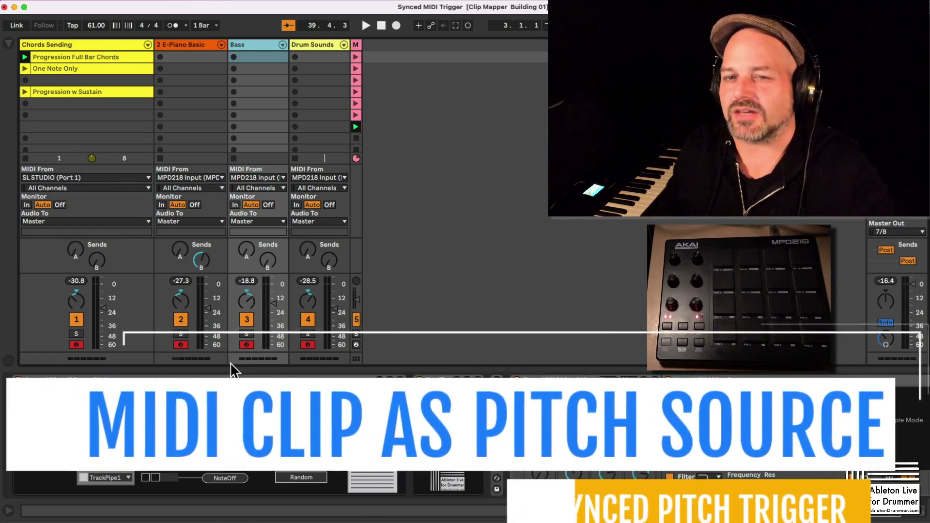
Step: Show the Progression Full Bar Chords clip's notes in a smaller editor and raise the Chords Sending track's volume
left_click(109, 59)
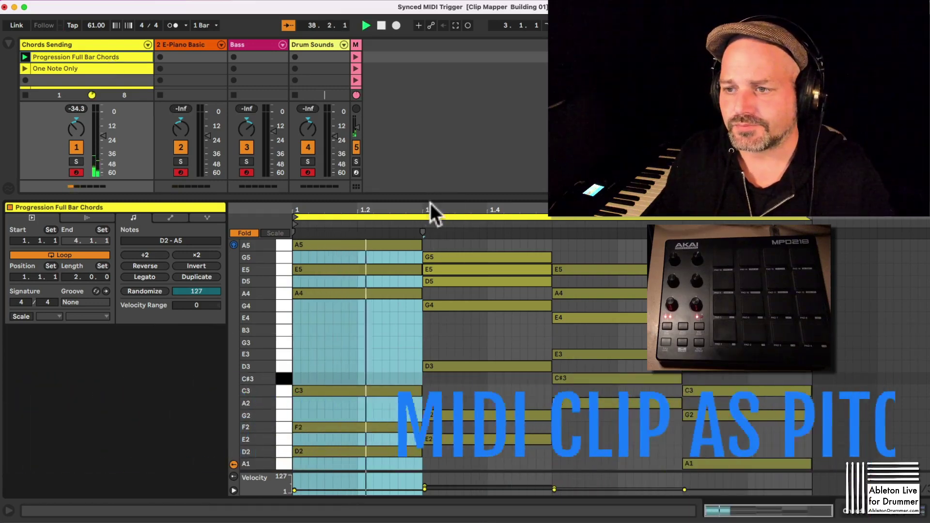
left_click_drag(430, 199, 447, 378)
scroll(493, 440, "down", 4)
left_click_drag(106, 307, 106, 298)
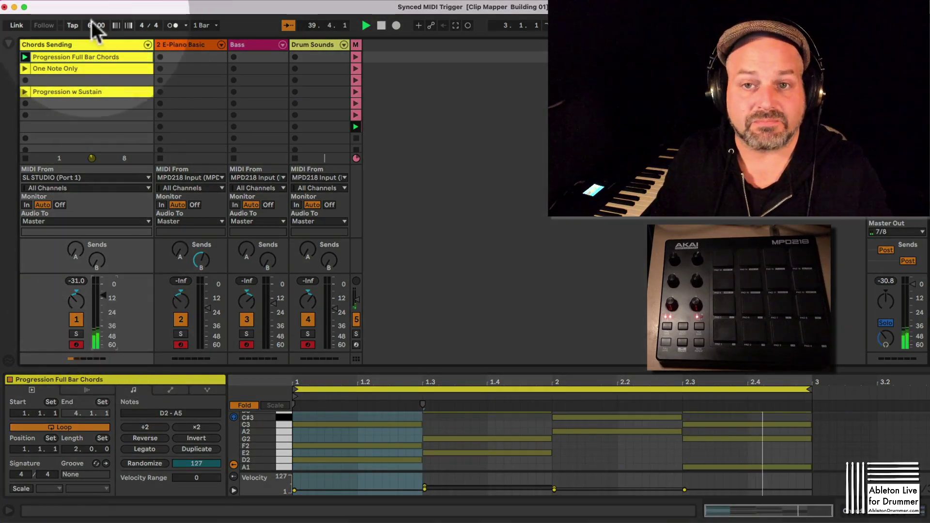
Step: Show the Chords Sending track's devices and stop playback
left_click(77, 57)
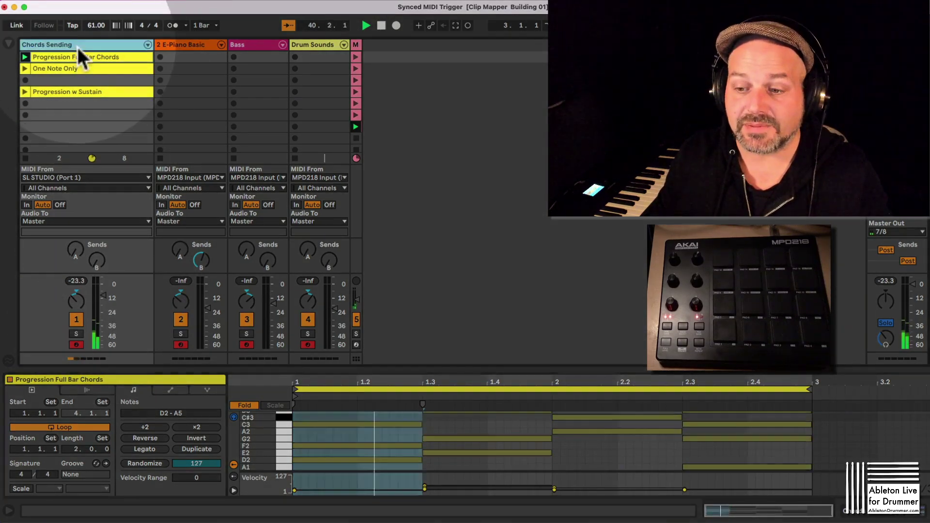
left_click(78, 47)
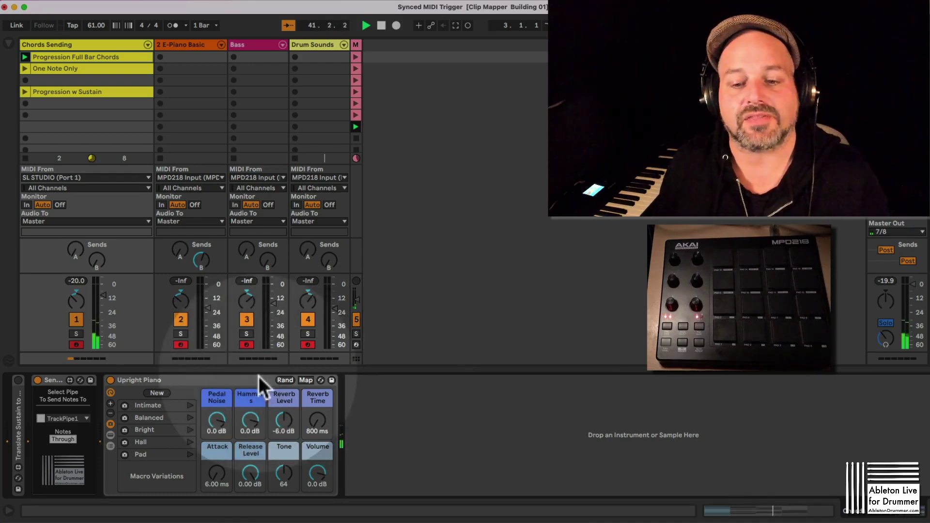
key("space")
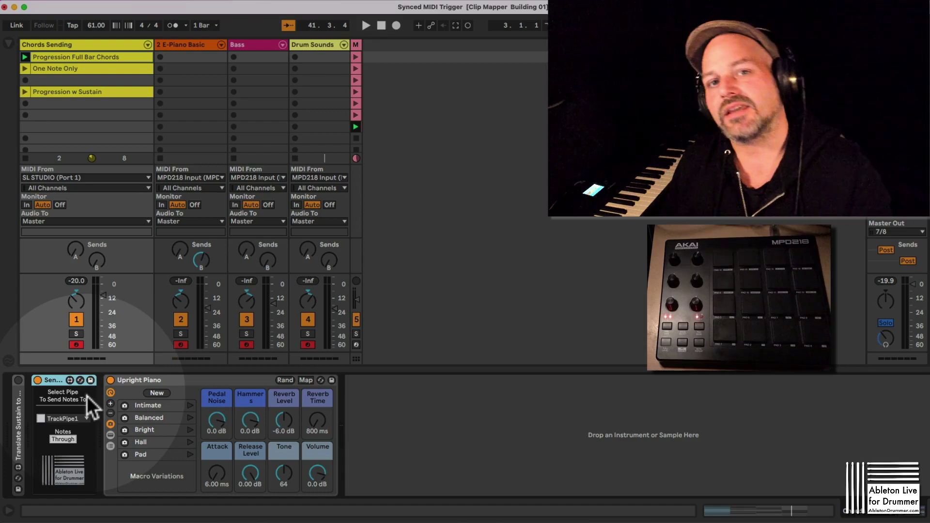
Step: Examine the available pipes in the Chords Sending track's note-sending device, keeping TrackPipe1
left_click(74, 420)
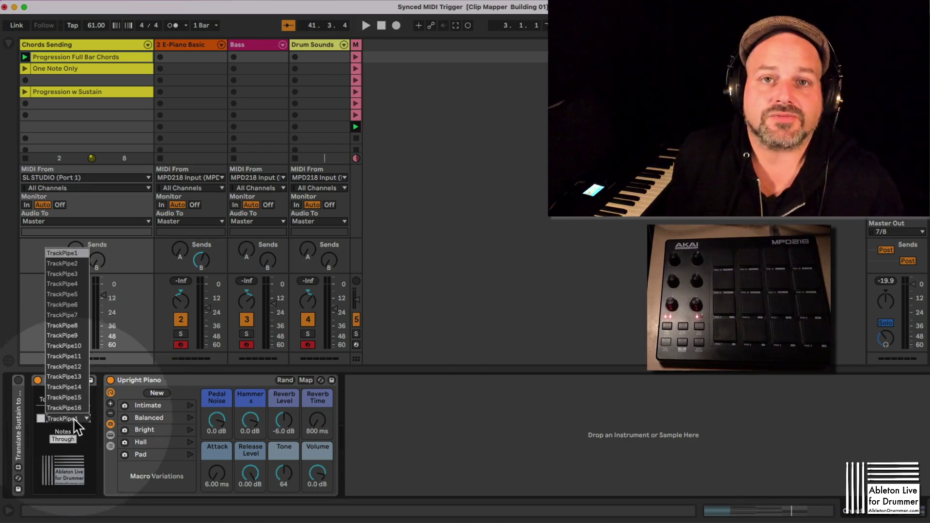
left_click(41, 420)
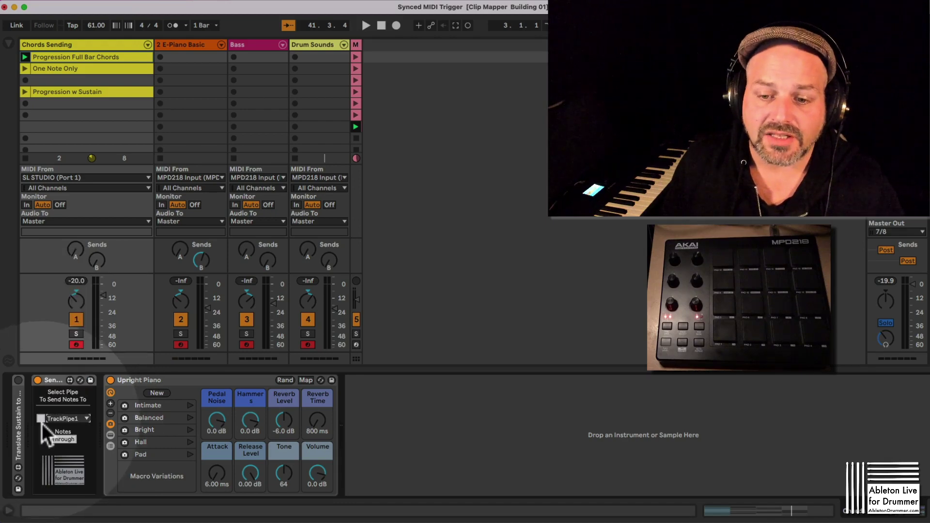
left_click(41, 419)
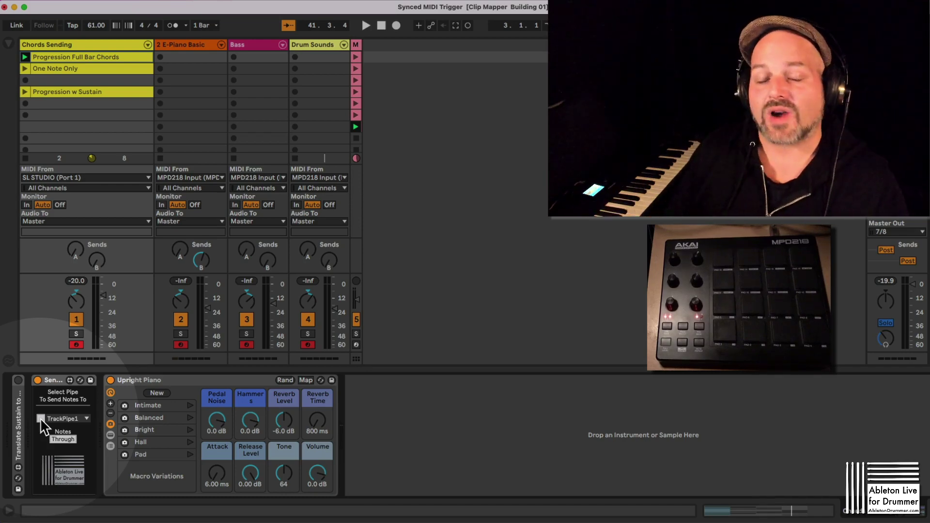
left_click(60, 418)
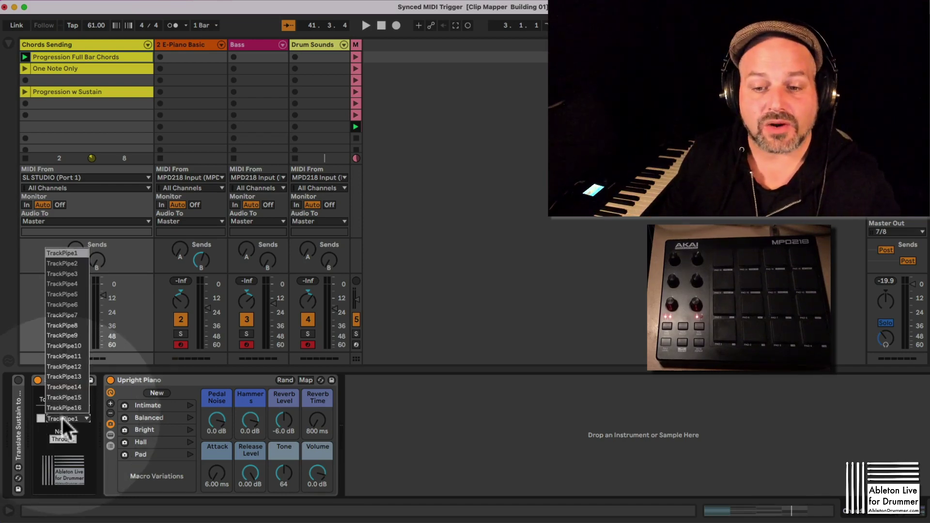
left_click(62, 418)
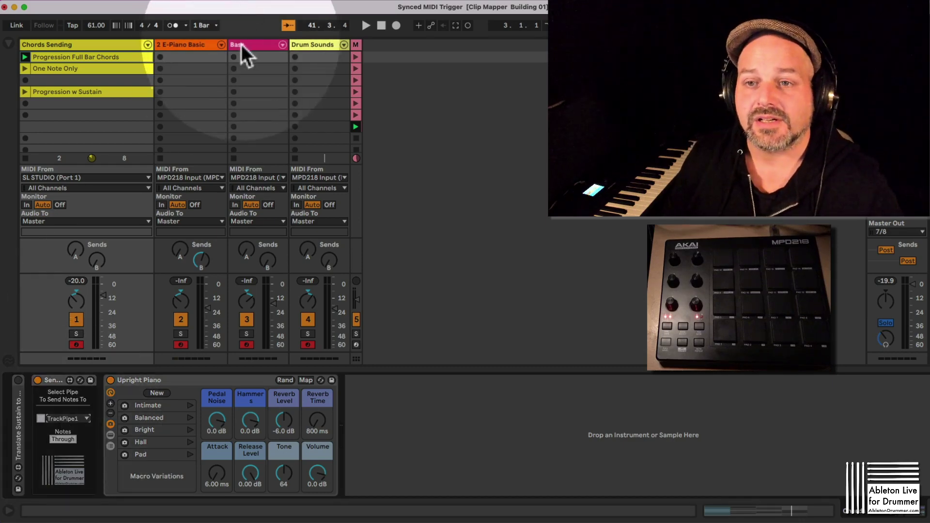
Step: Examine the pitch source choices in the E-Piano Basic track's Synced Pitch Trigger, keeping TrackPipe1
left_click(196, 54)
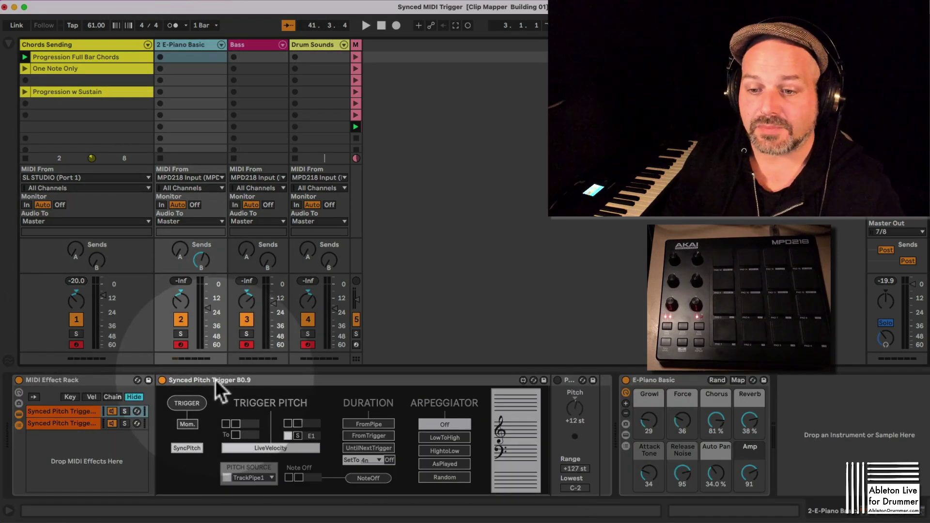
left_click(215, 379)
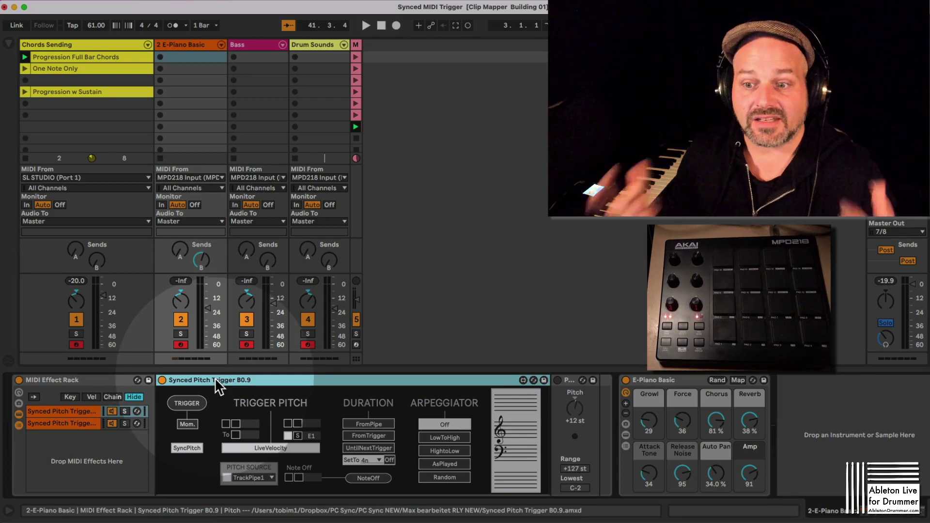
left_click(227, 478)
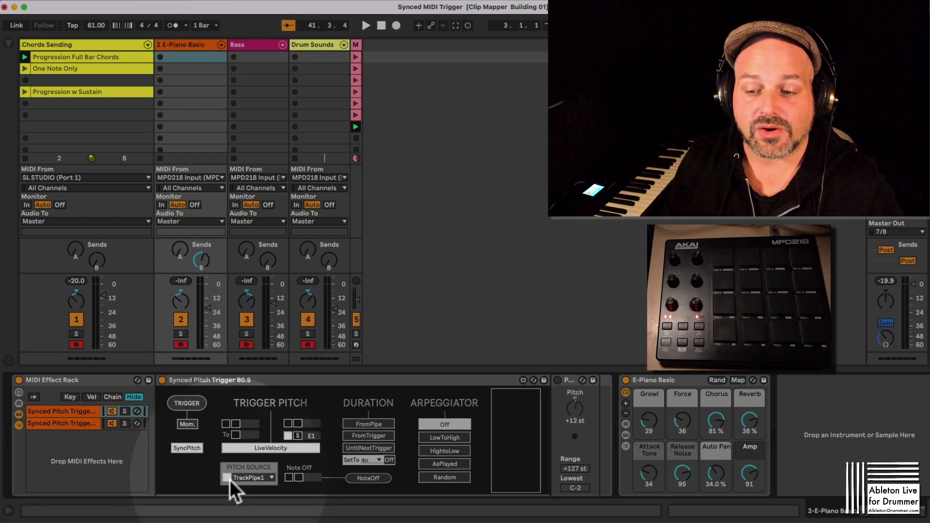
left_click(265, 478)
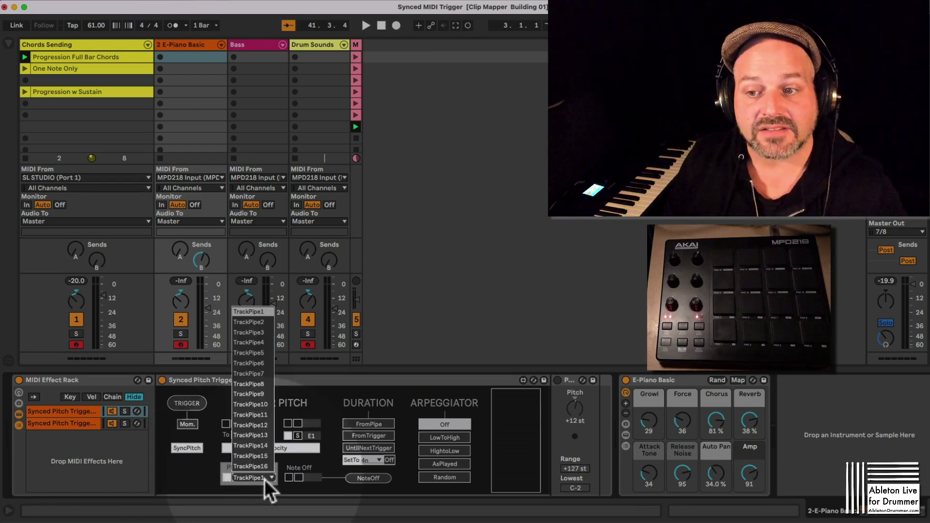
left_click(264, 478)
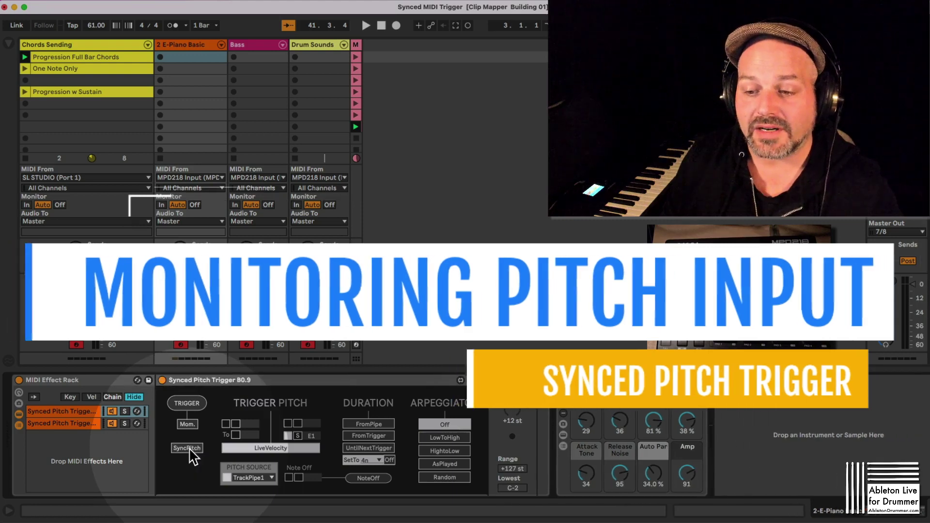
Step: Start playback, toggle SyncPitch twice to monitor the incoming notes, and lower the Chords Sending track's volume
key("space")
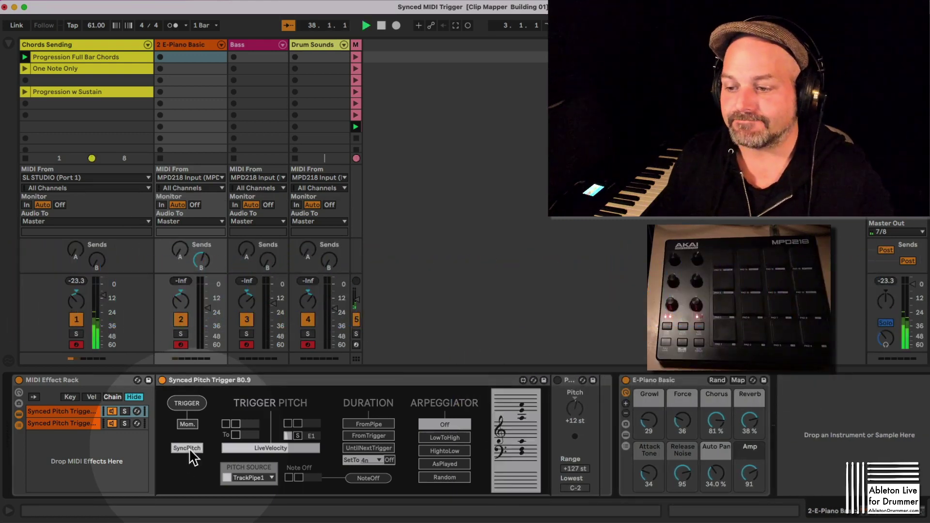
left_click(186, 448)
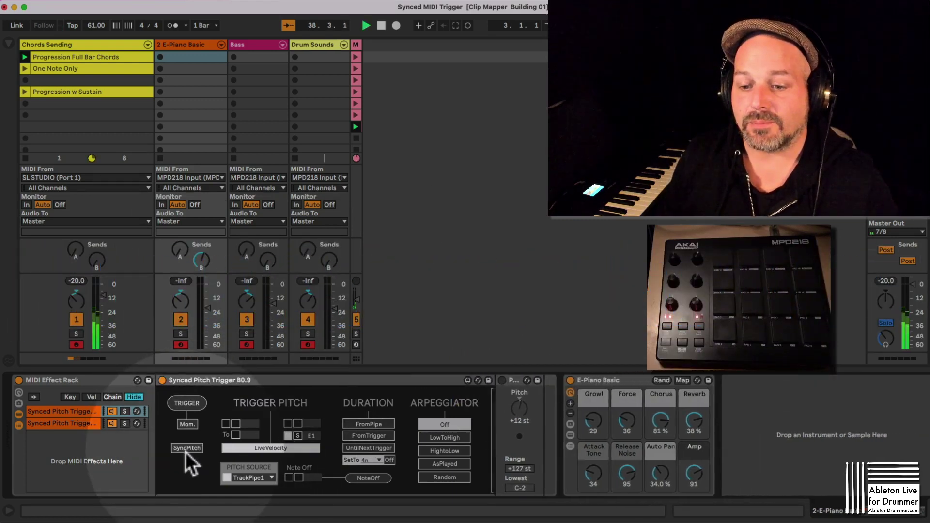
left_click(186, 448)
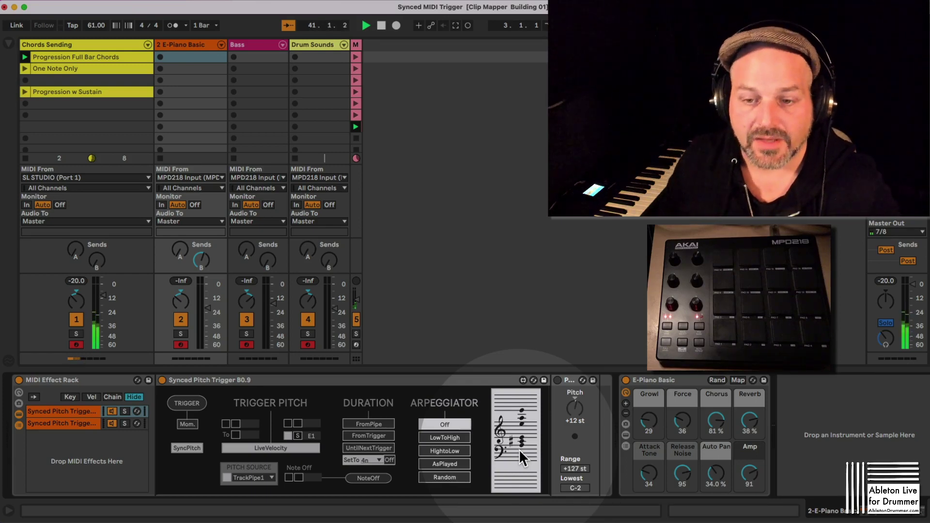
left_click_drag(103, 295, 102, 312)
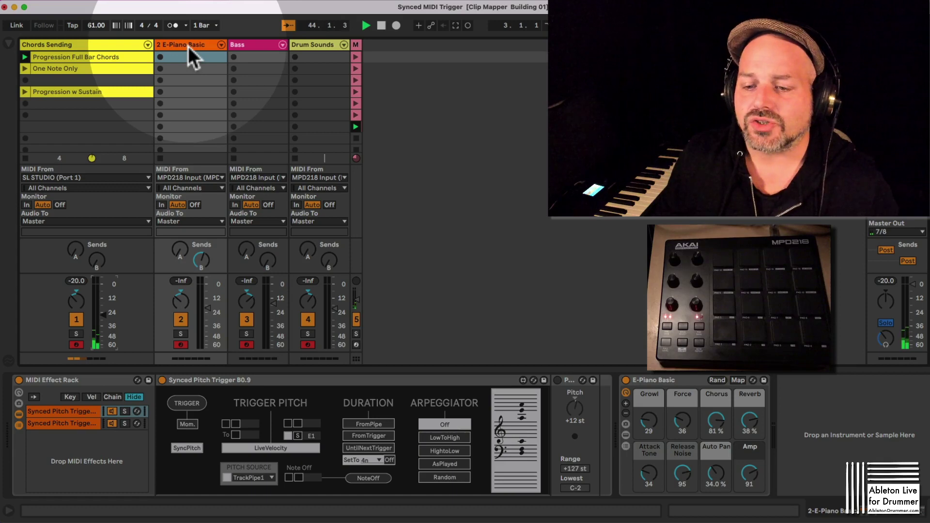
Step: Set the duration to FromPipe in the E-Piano Basic track's Synced Pitch Trigger
left_click(188, 45)
left_click(88, 436)
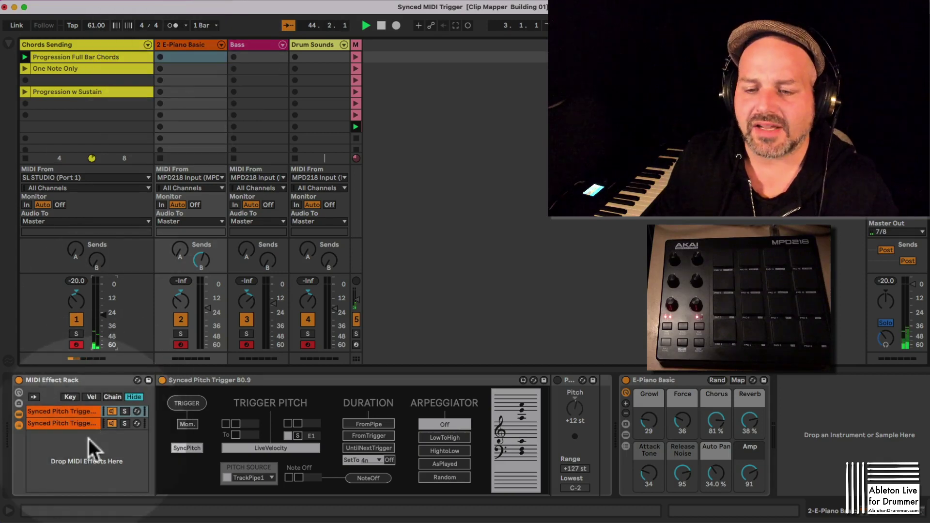
left_click(77, 411)
left_click(309, 382)
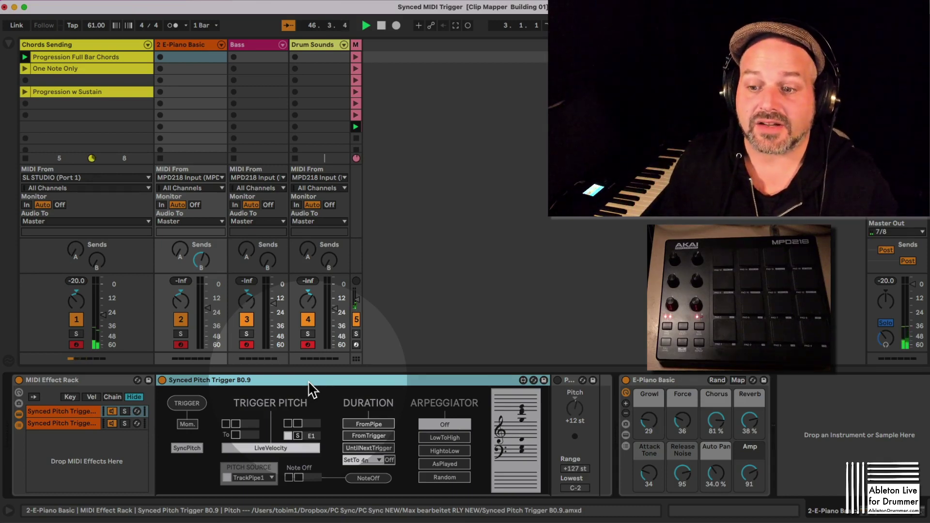
left_click(227, 478)
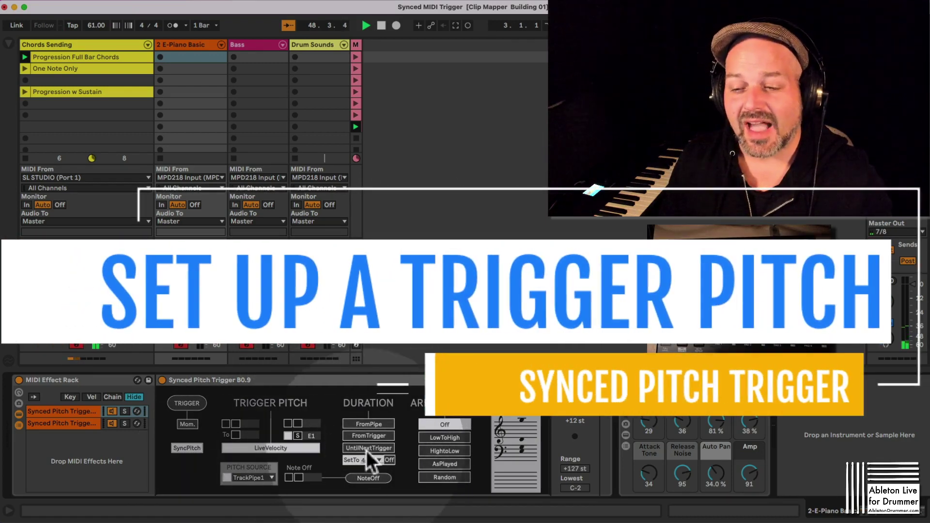
left_click(366, 422)
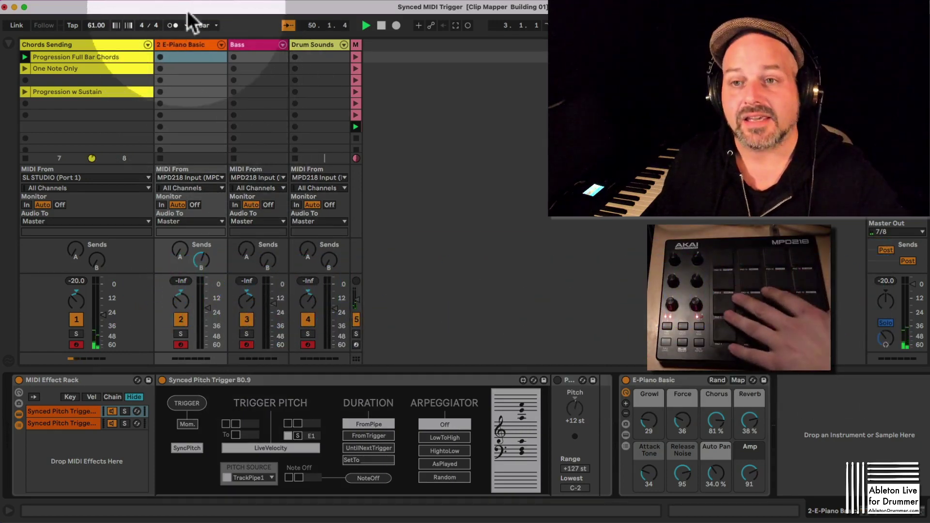
Step: Check the E-Piano Basic track's MIDI source and deactivate the Bass and Drum Sounds tracks
left_click(194, 177)
left_click(194, 177)
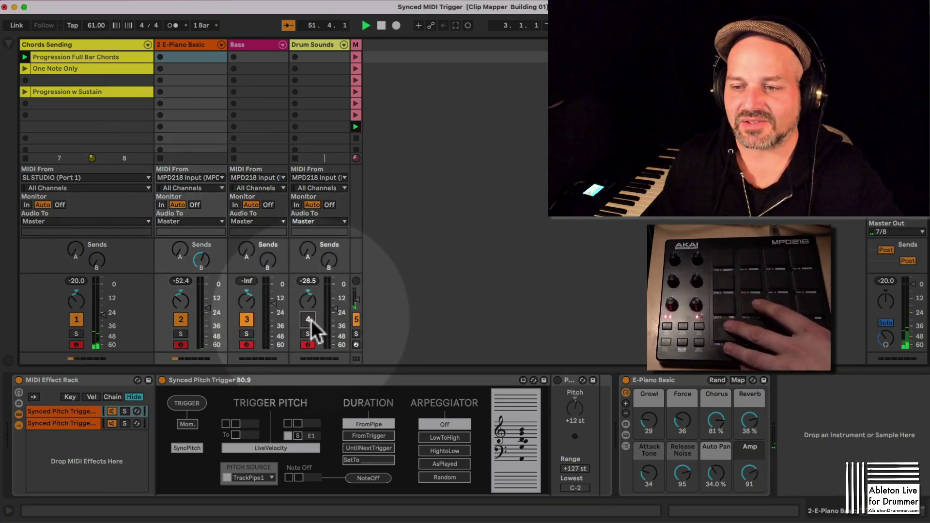
left_click(247, 320)
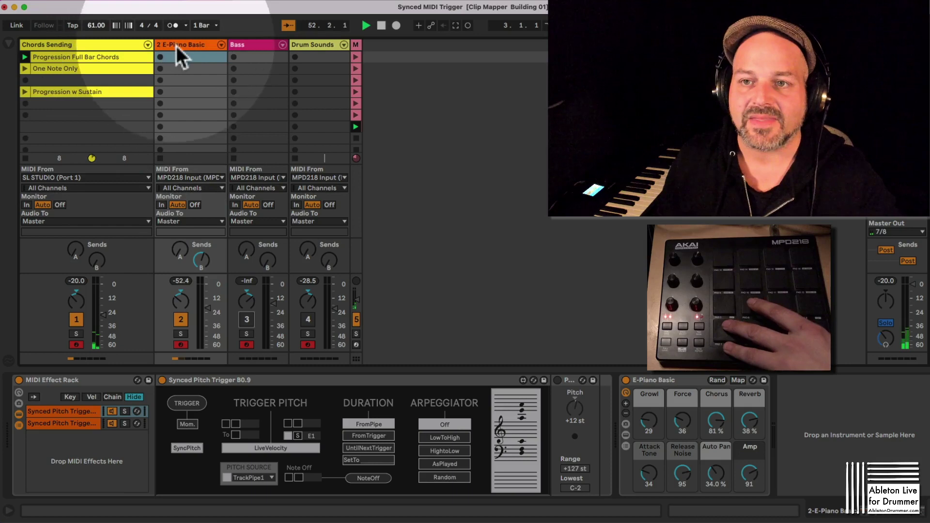
Step: Check the E-Piano Basic track's MIDI source and switch its monitoring to In and back to Auto
left_click(176, 45)
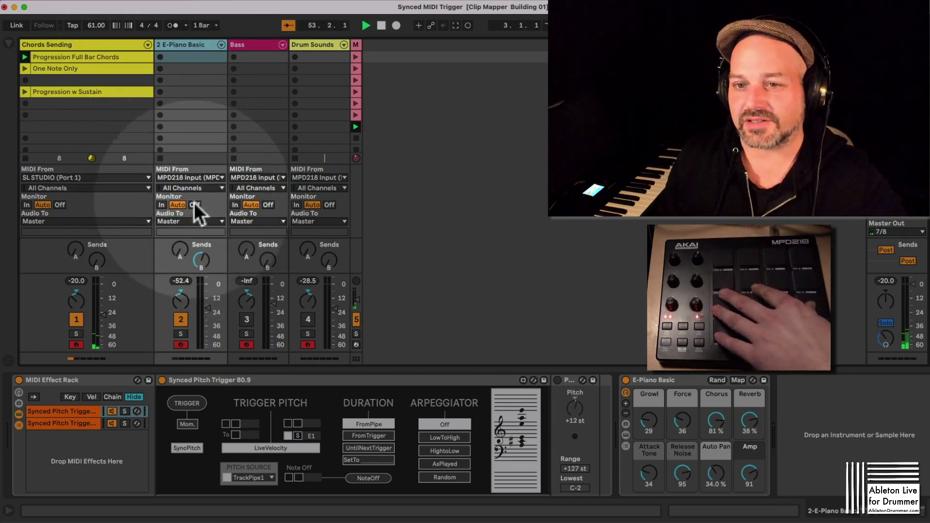
left_click(200, 179)
left_click(200, 179)
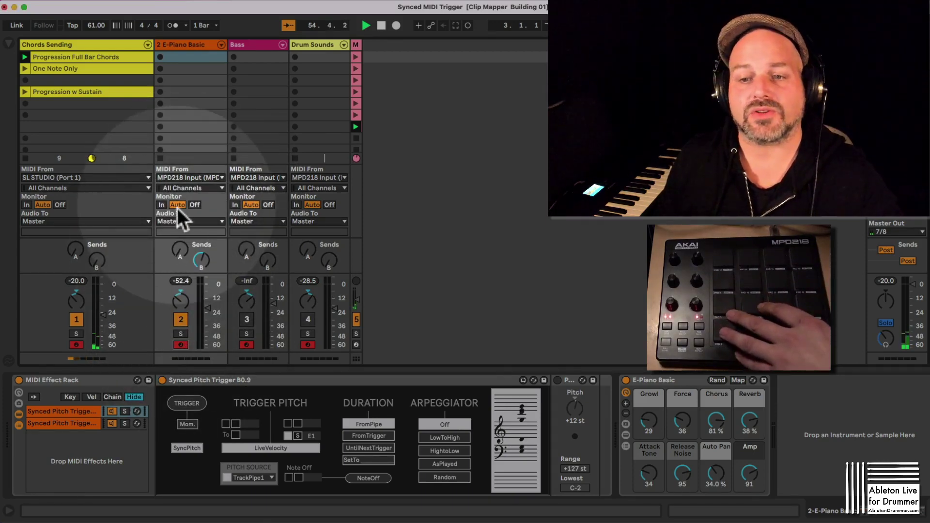
left_click(161, 205)
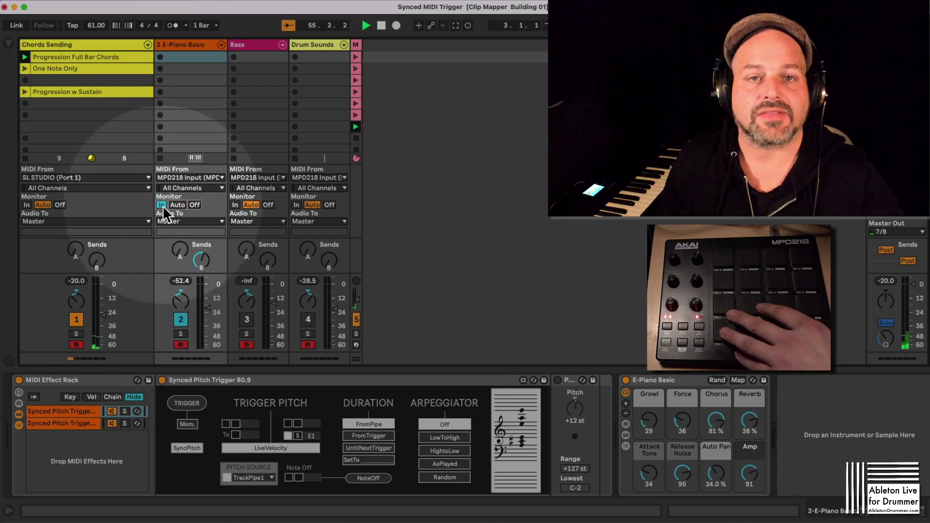
left_click(175, 206)
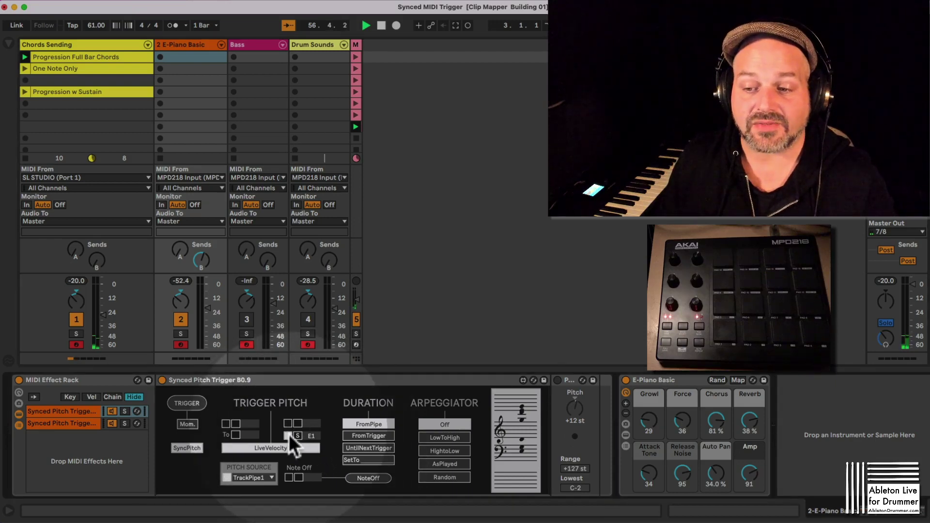
Step: Try a trigger pitch range from C-2 to G8 in the Synced Pitch Trigger, and stop playback
left_click(225, 424)
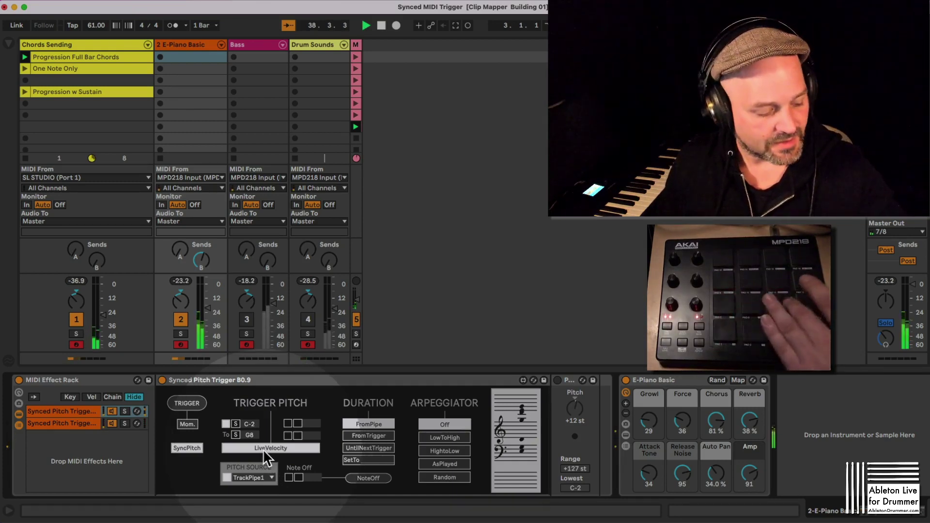
key("space")
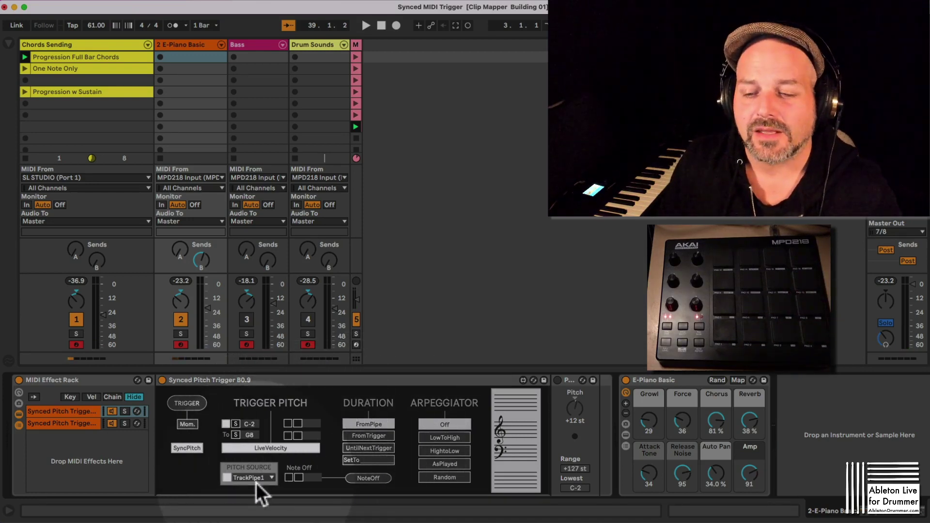
Step: Turn off the trigger pitch range and set E1 as the single trigger pitch
left_click(225, 424)
left_click(287, 436)
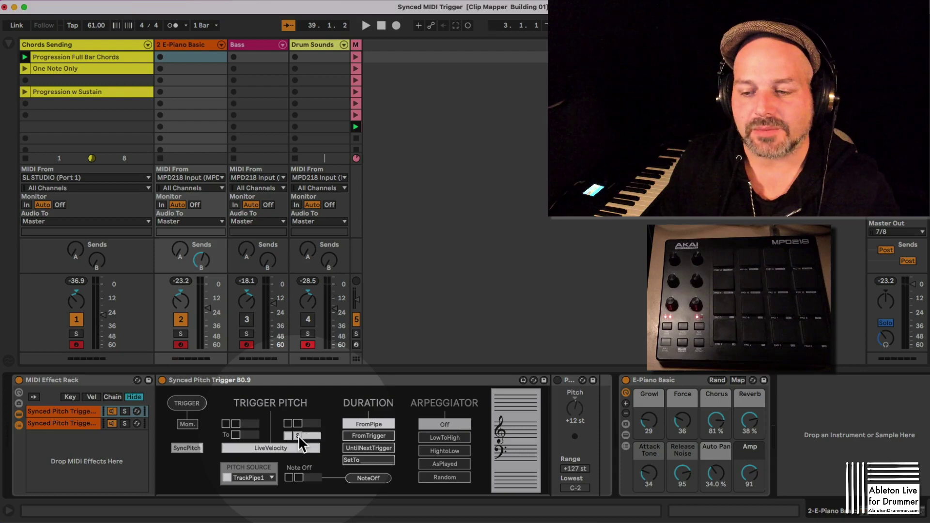
left_click(289, 435)
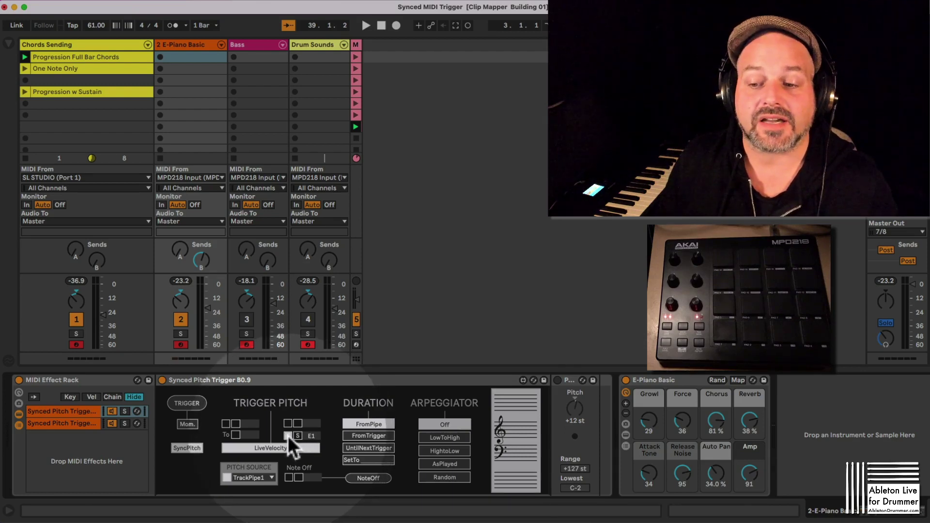
left_click(297, 434)
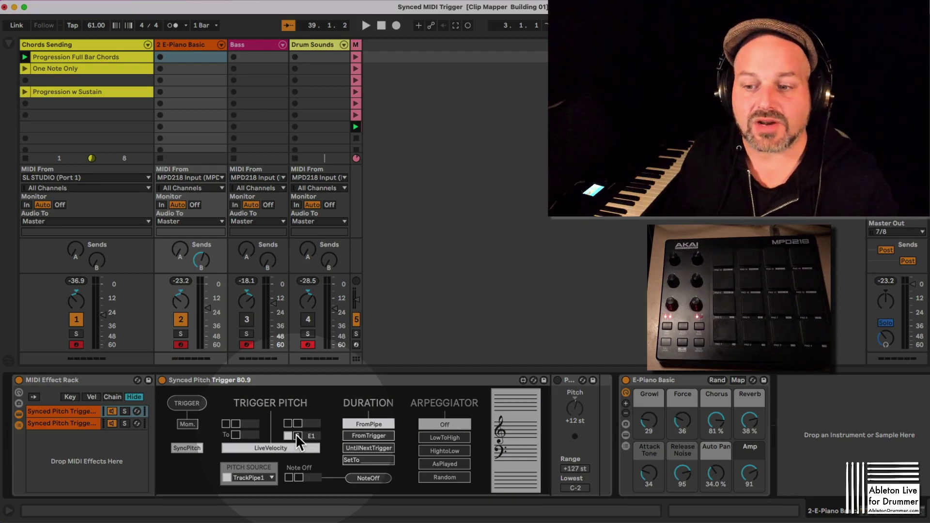
left_click(297, 435)
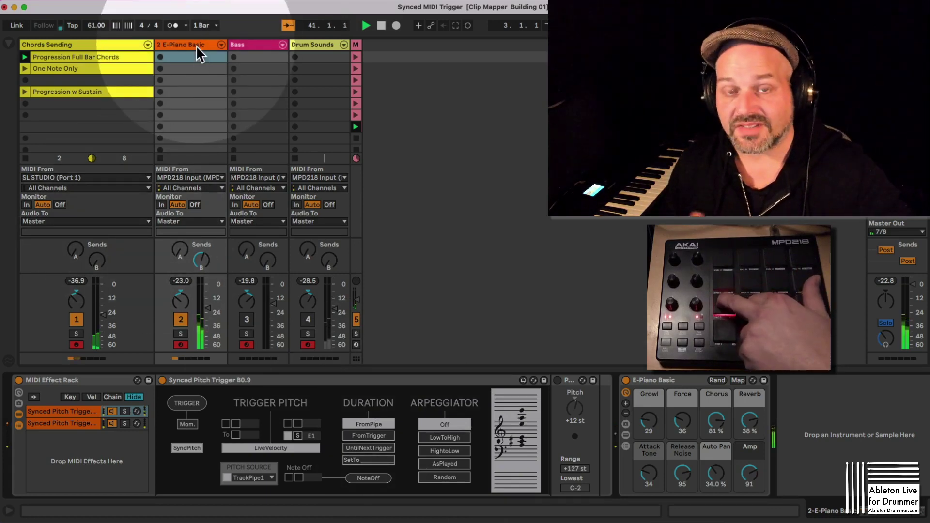
Step: Open the Progression Full Bar Chords clip in the Chords Sending track and inspect its first chord's notes
left_click(100, 57)
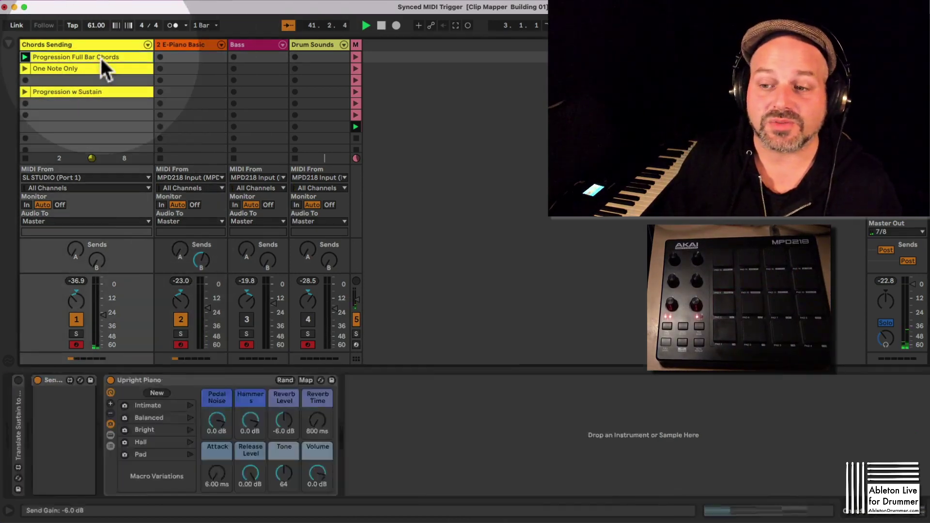
double_click(100, 58)
left_click(746, 450)
left_click(351, 443)
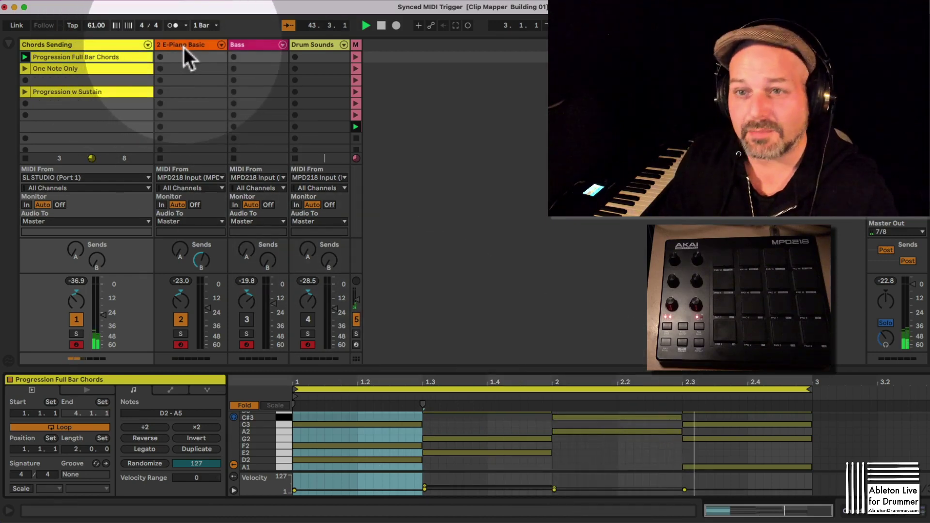
Step: Deactivate the Chords Sending track and raise the E-Piano Basic track's volume, then show that track's devices
left_click(76, 319)
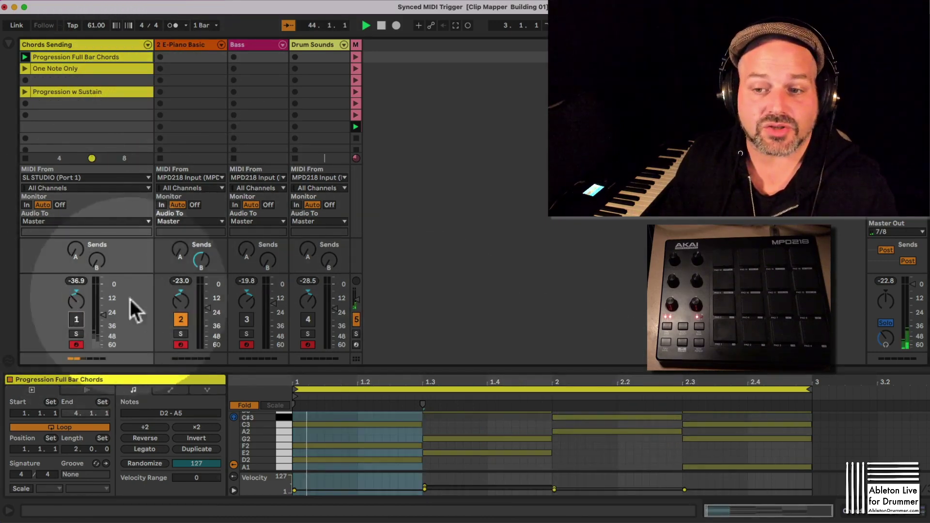
left_click_drag(210, 315, 210, 309)
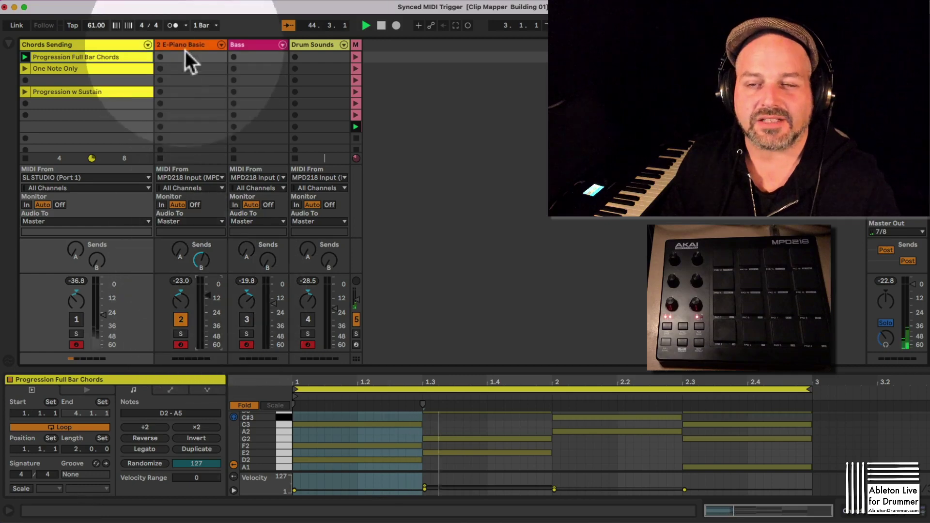
left_click(188, 45)
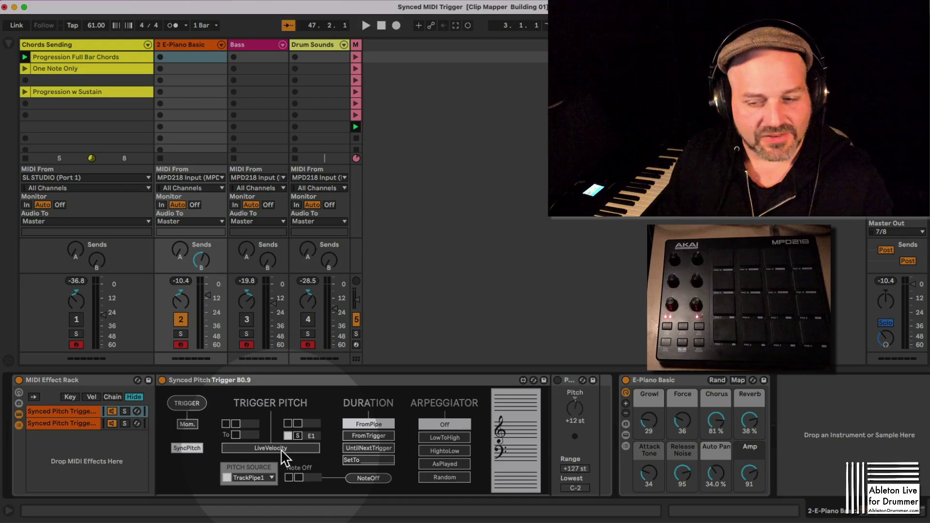
Step: Toggle LiveVelocity off and back on in the Synced Pitch Trigger and readjust the E-Piano Basic track volume to about -12 dB
left_click(281, 449)
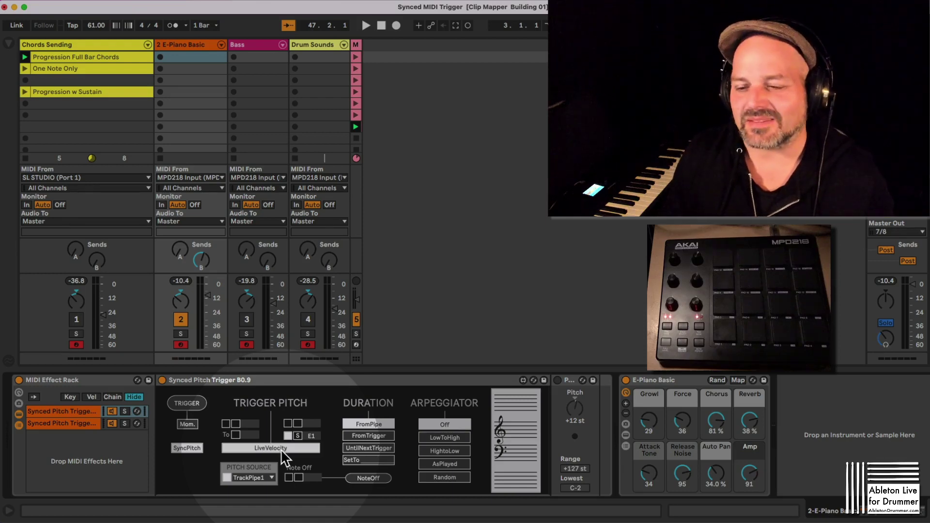
left_click(280, 449)
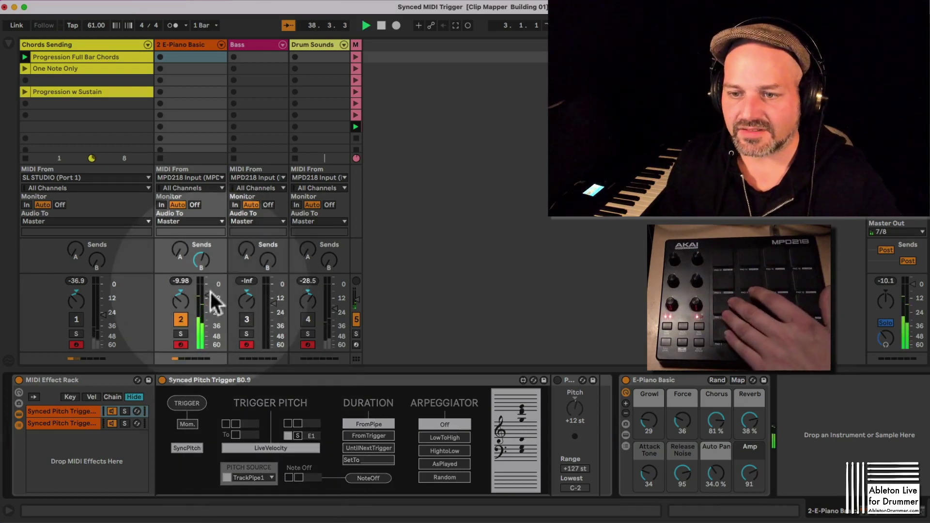
left_click_drag(211, 309, 210, 312)
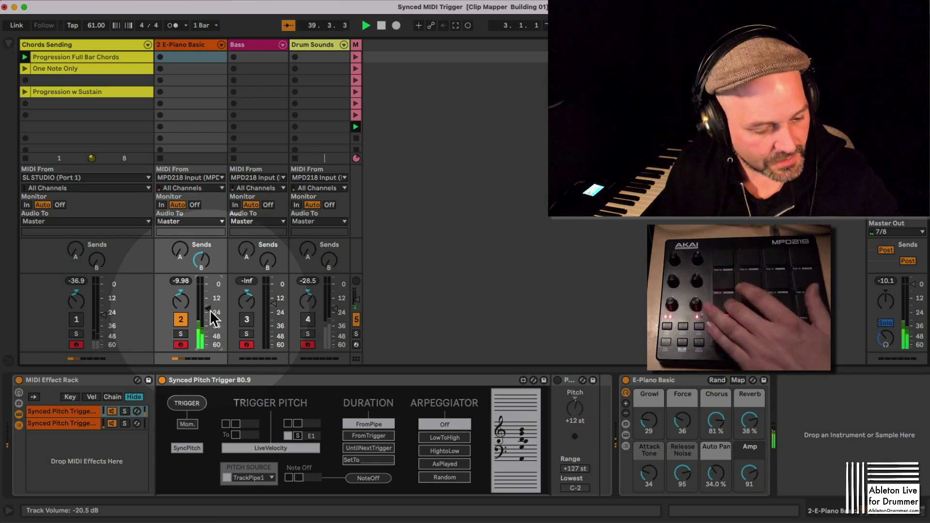
left_click_drag(211, 310, 210, 303)
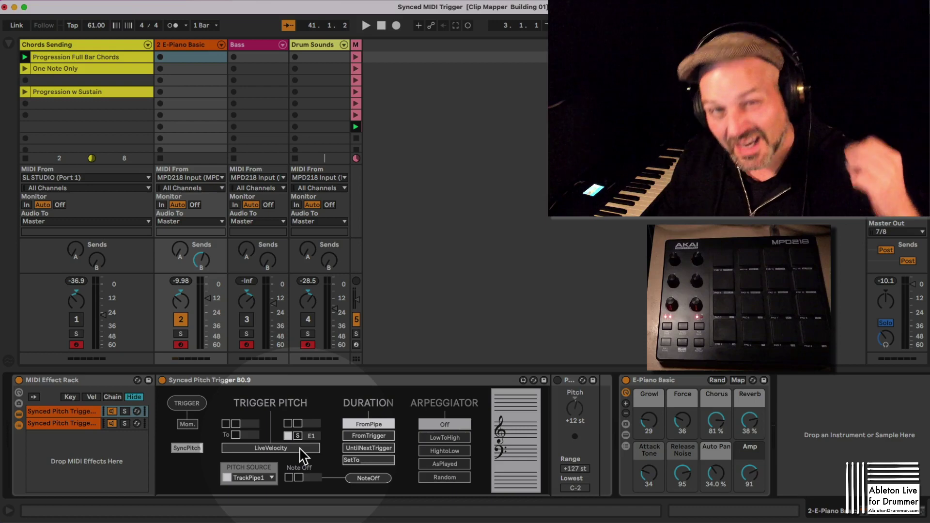
Step: Compare the chord lengths in the Progression Full Bar Chords clip with E-Piano playback triggered using the FromPipe duration
left_click(73, 54)
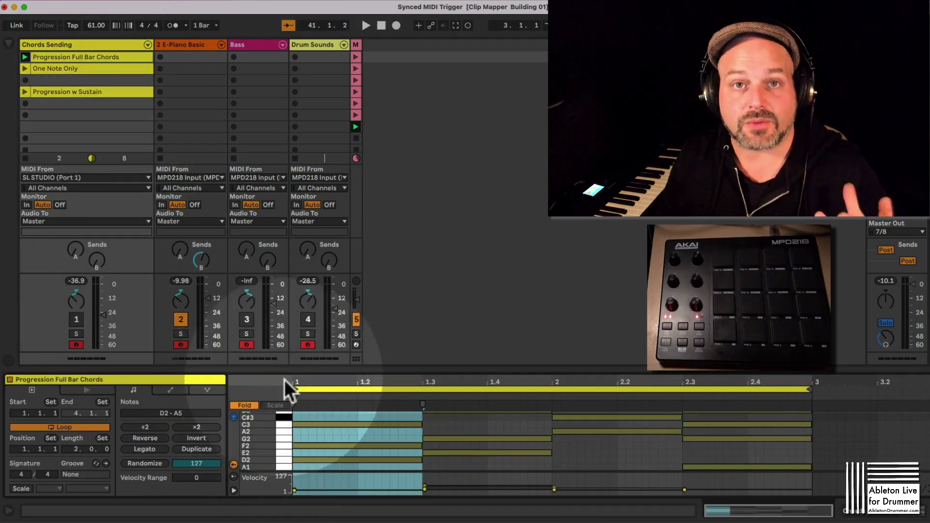
left_click(188, 45)
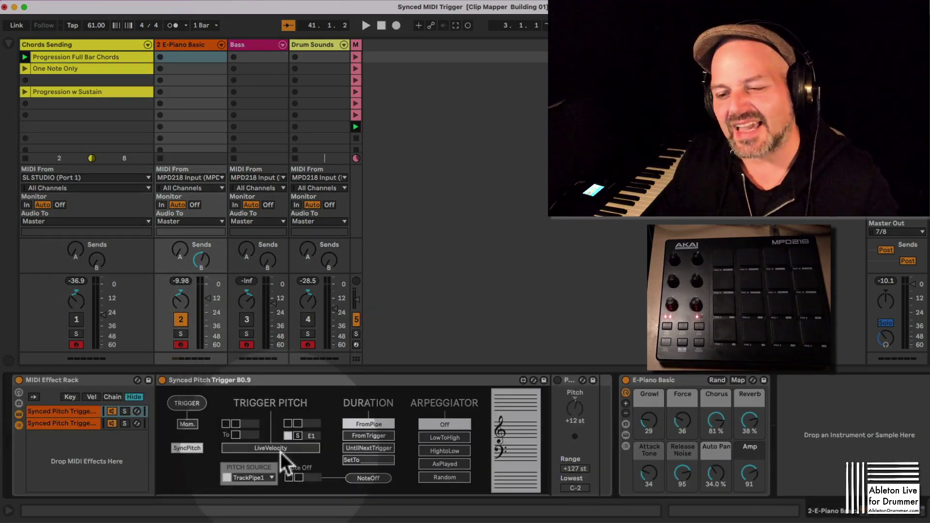
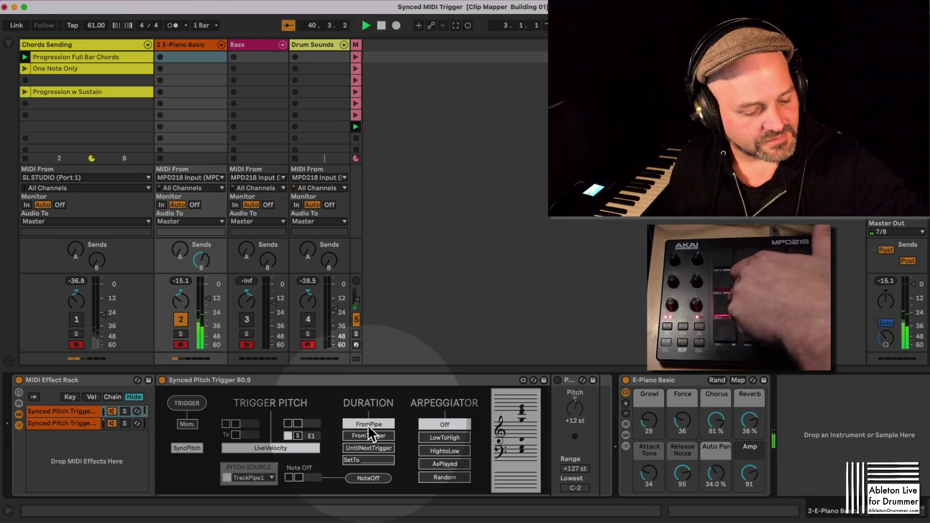
key("space")
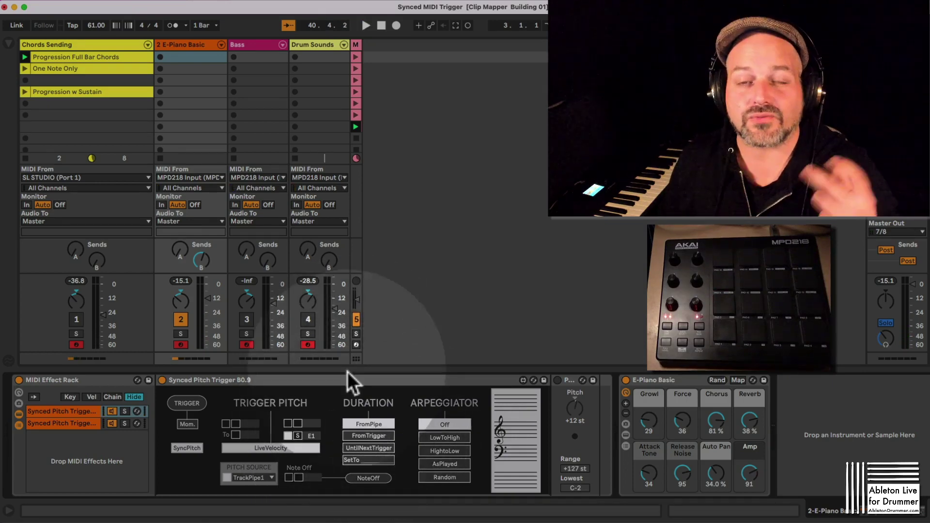
left_click(72, 57)
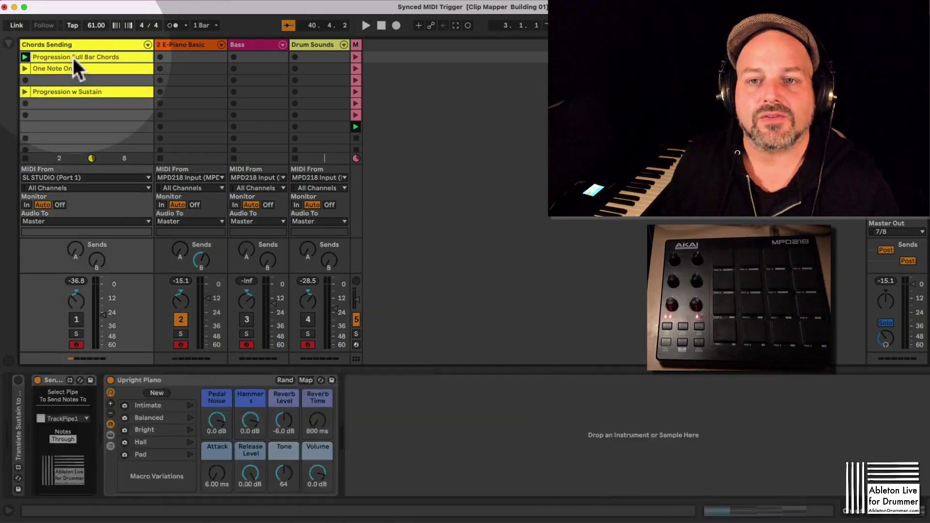
key("space")
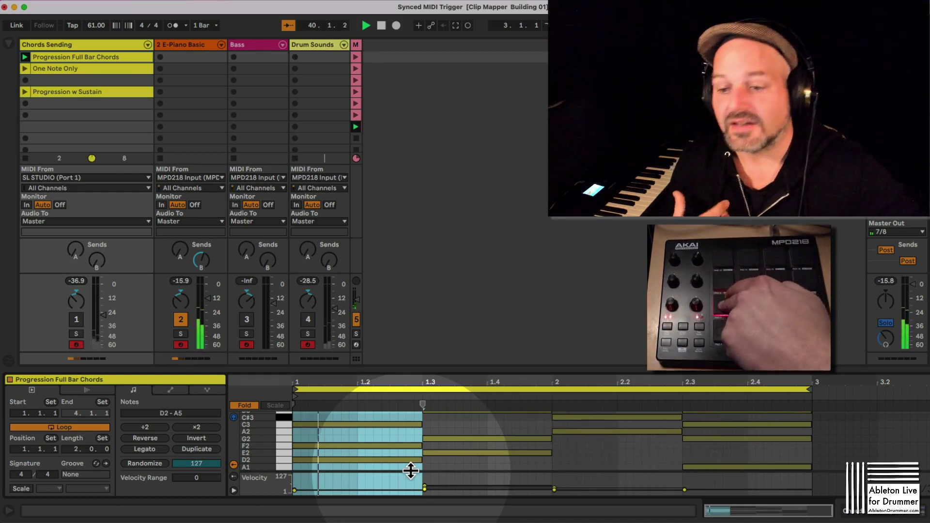
key("space")
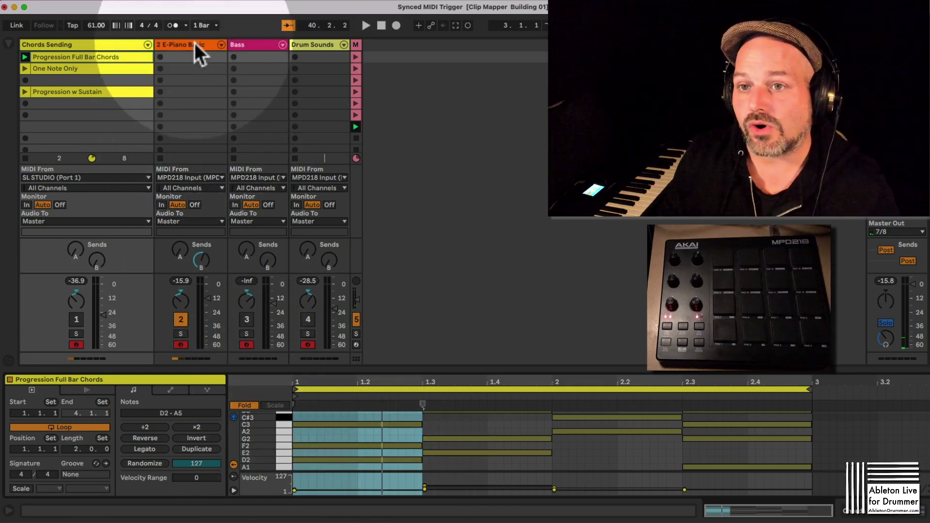
left_click(193, 56)
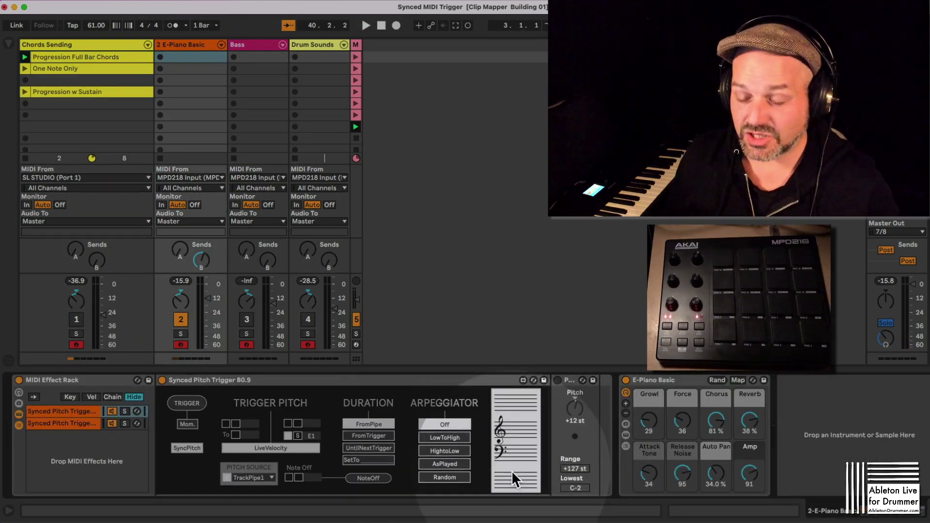
Step: Set the Synced Pitch Trigger's duration to FromTrigger and audition it with the pads over the playing chord clip
left_click(359, 436)
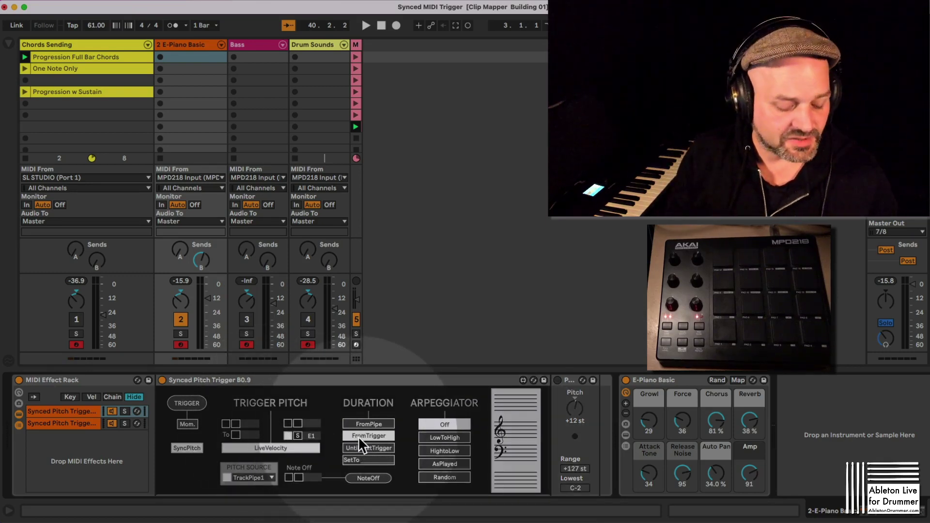
key("space")
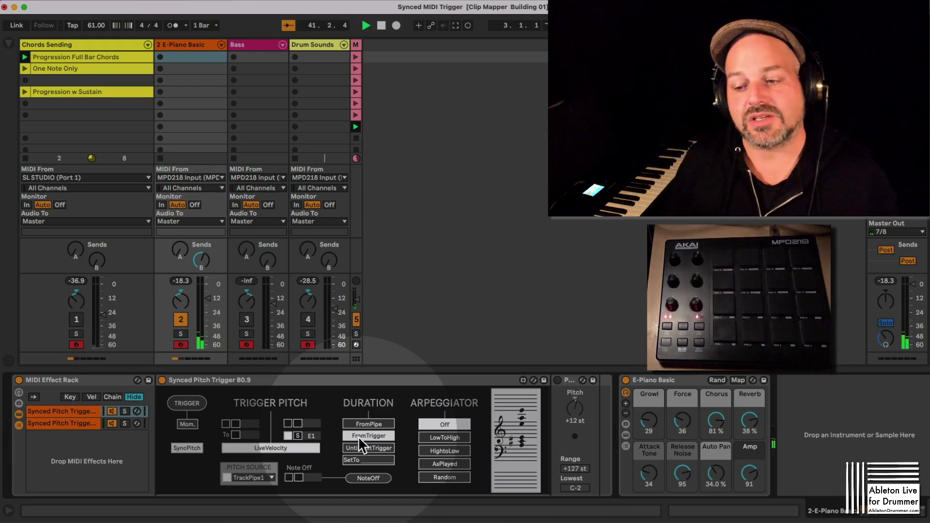
key("space")
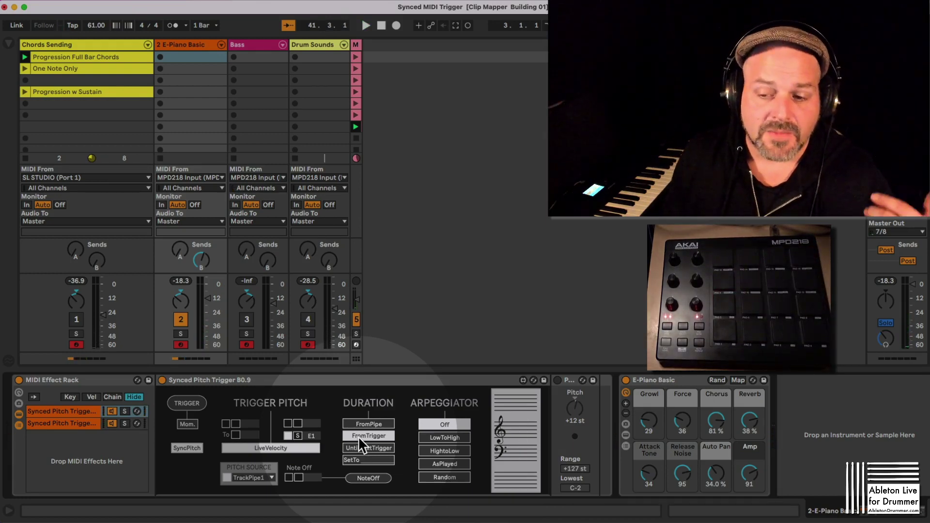
Step: Try the manual NoteOff control and a C4 Note Off trigger pitch in the Synced Pitch Trigger
left_click(368, 478)
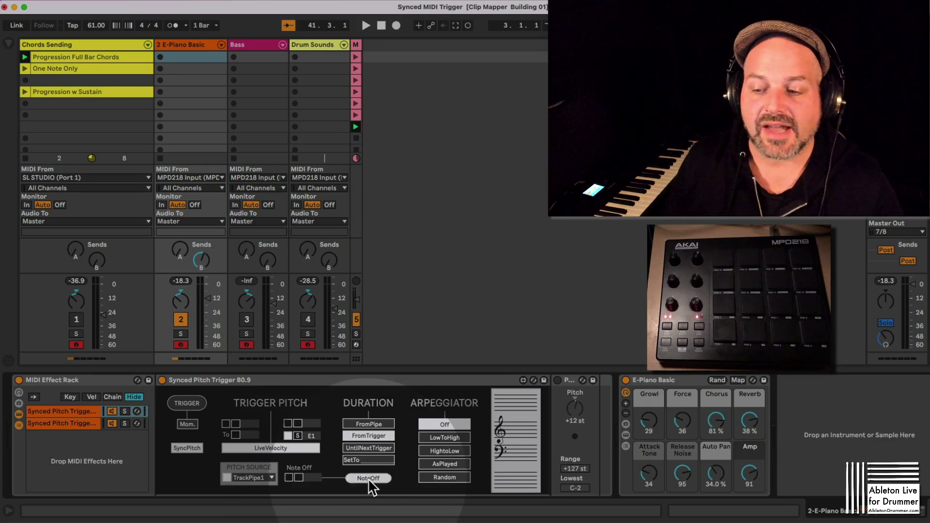
left_click(368, 479)
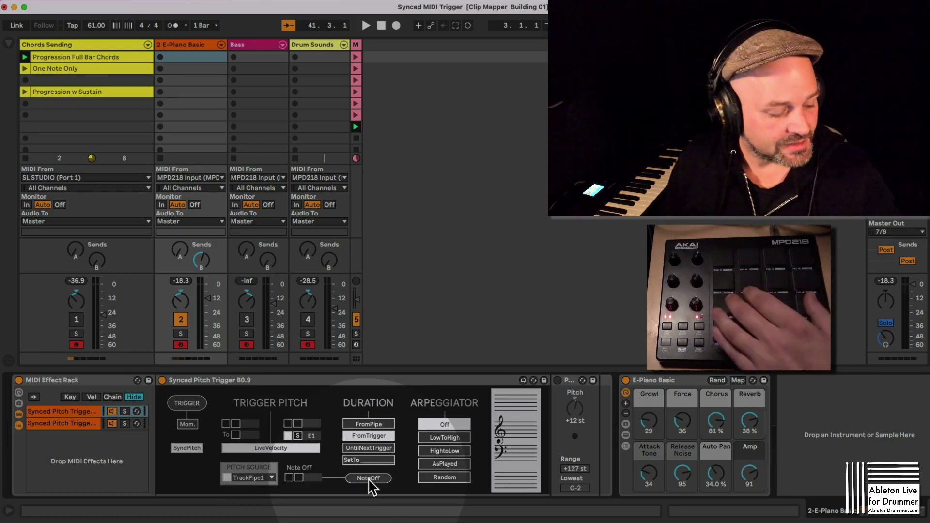
key("space")
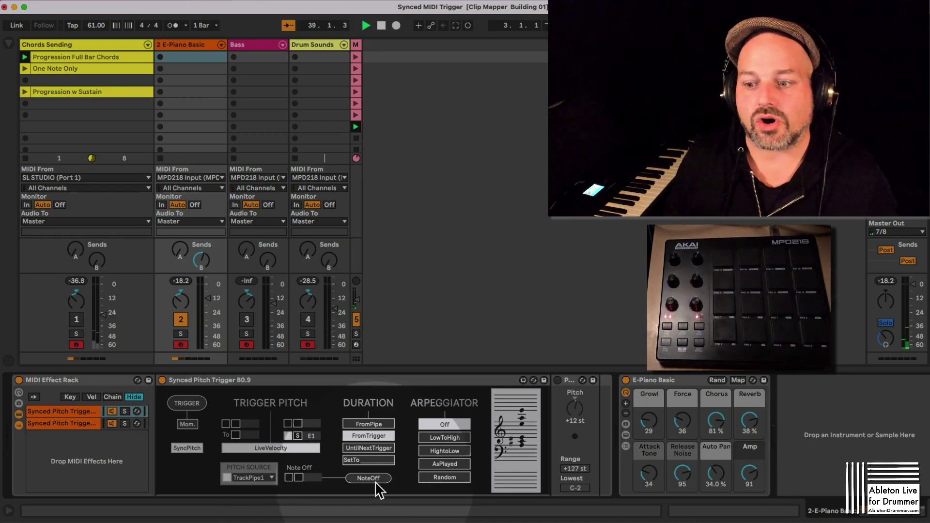
key("space")
left_click(289, 477)
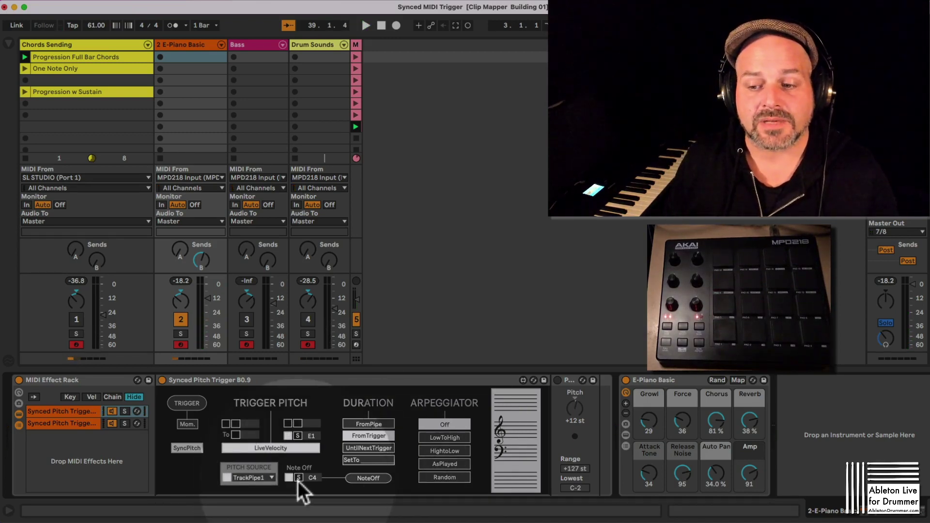
left_click(298, 477)
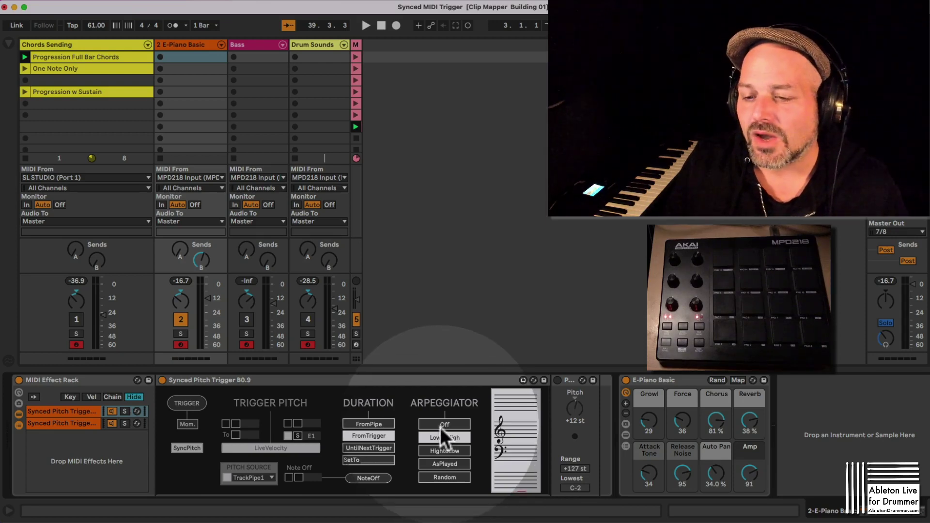
Step: Switch the arpeggiator to Off and back to LowToHigh, checking the LiveVelocity option in each mode
left_click(440, 425)
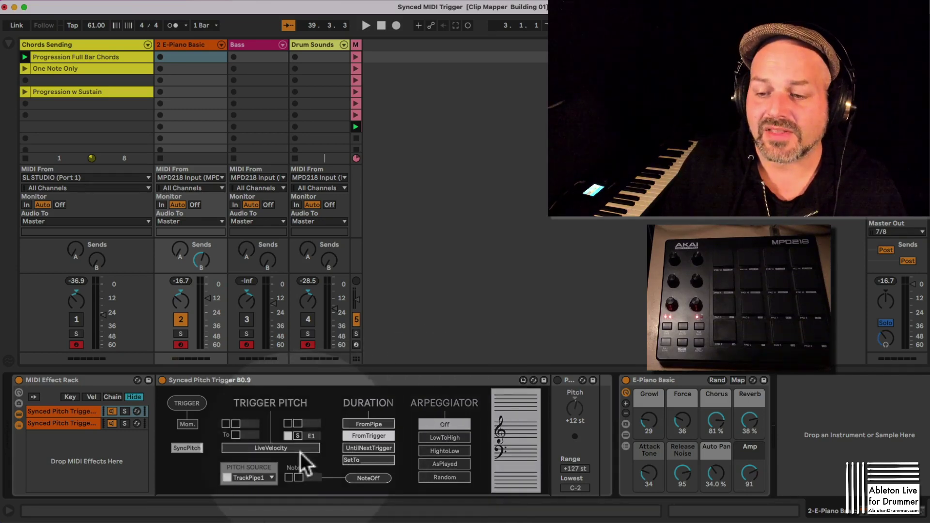
left_click(455, 439)
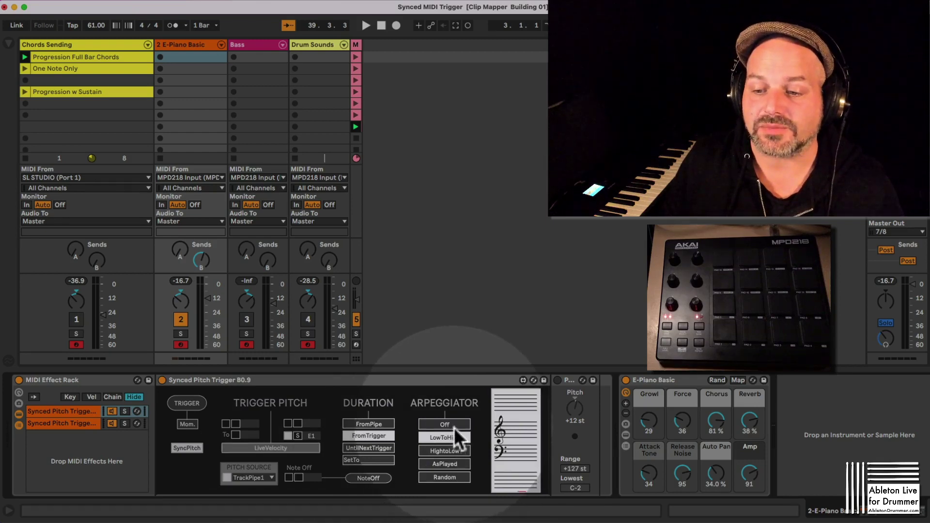
left_click(290, 448)
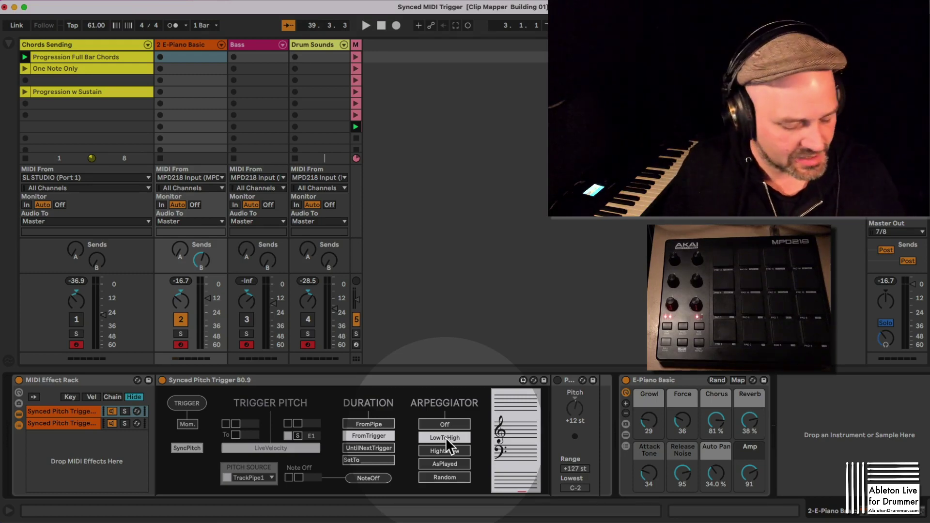
Step: Toggle SyncPitch off and back on while auditioning the LowToHigh arpeggio over the chord clip, and stop playback
key("space")
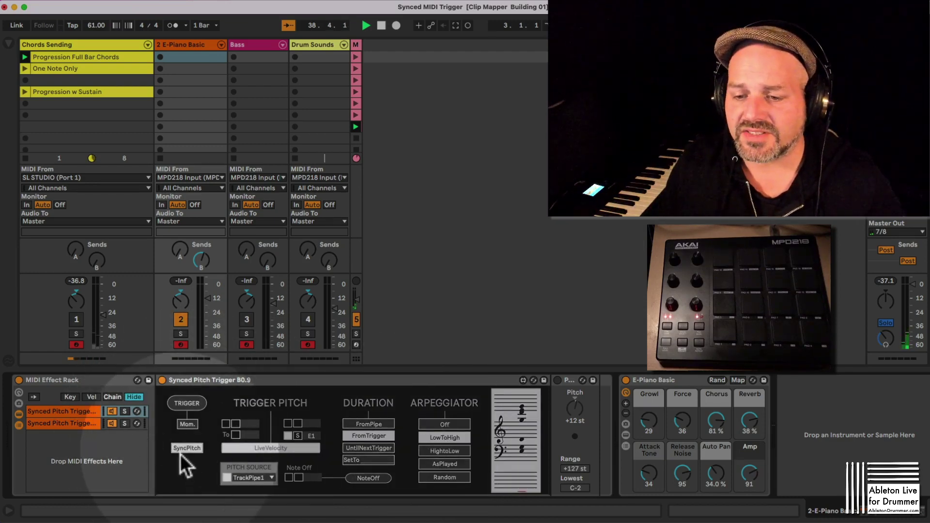
left_click(180, 452)
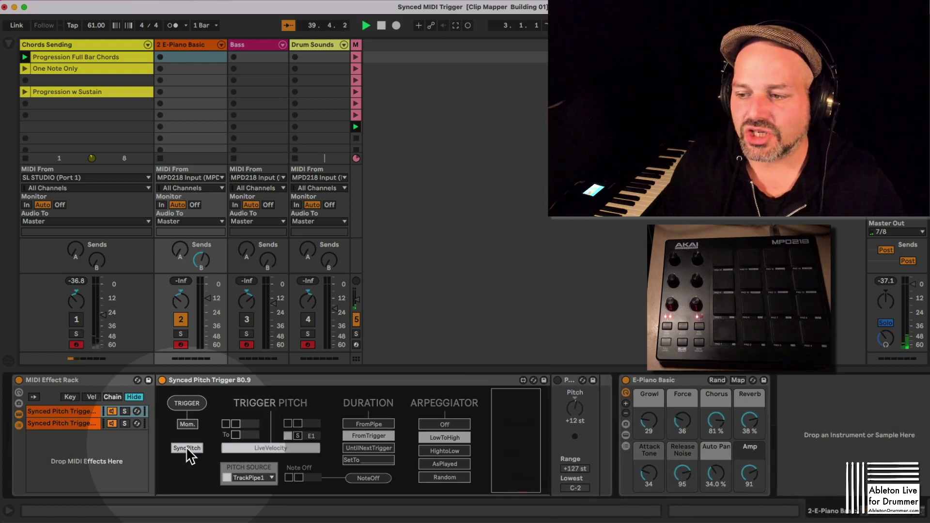
left_click(186, 446)
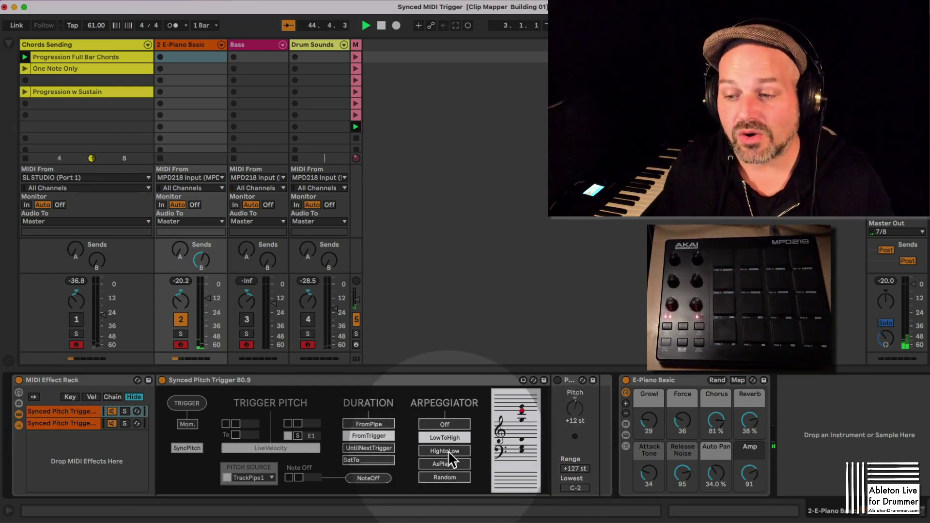
key("space")
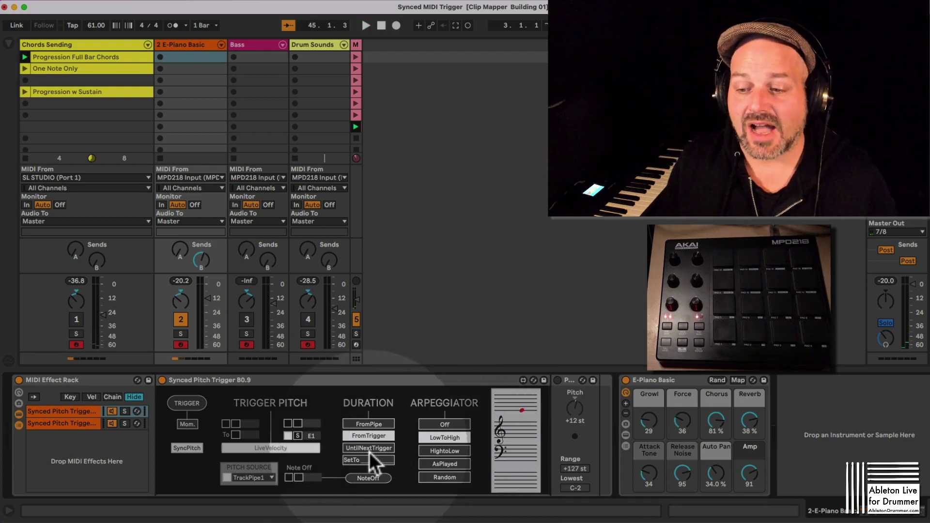
Step: Audition the HightoLow arpeggiator mode with the pads over the chord clip, and switch the arpeggiator to AsPlayed
left_click(444, 451)
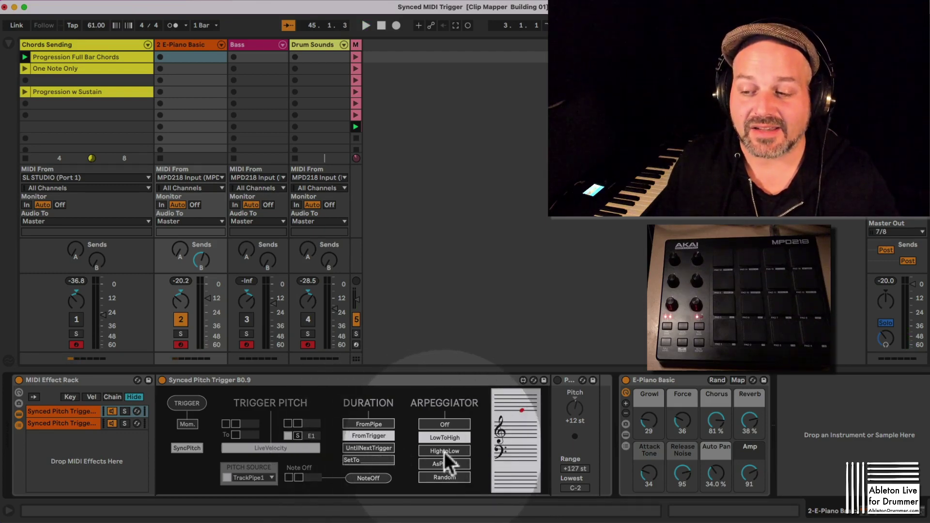
key("space")
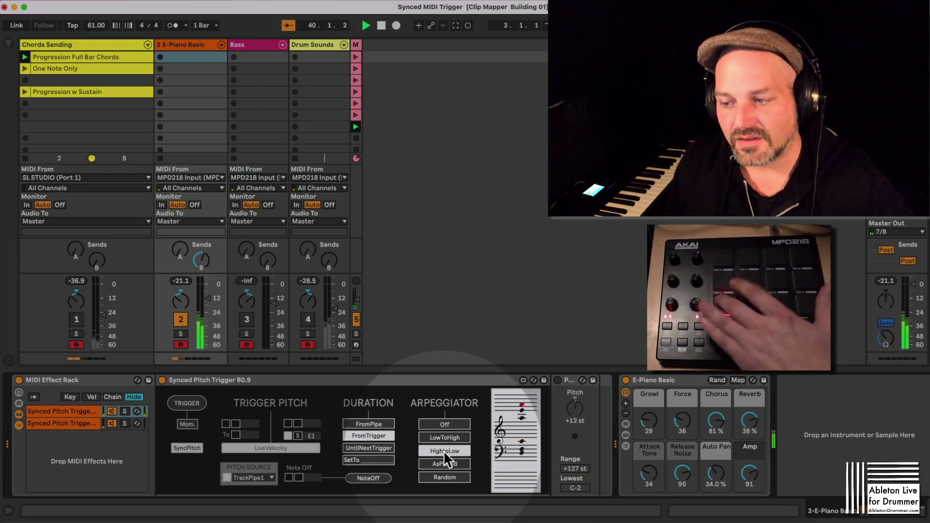
left_click(445, 464)
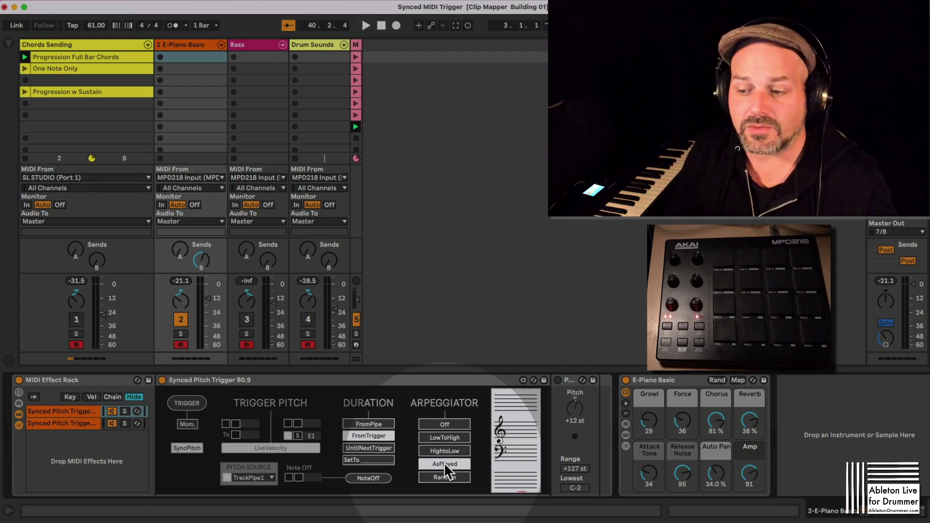
Step: Audition the Random arpeggiator mode, also with the UntilNextTrigger duration, and switch the arpeggiator back to LowToHigh
left_click(443, 478)
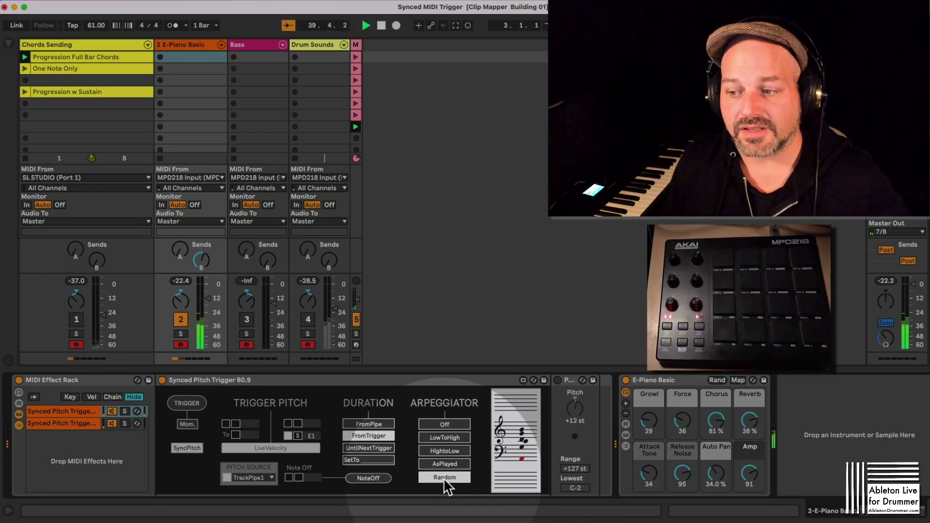
key("space")
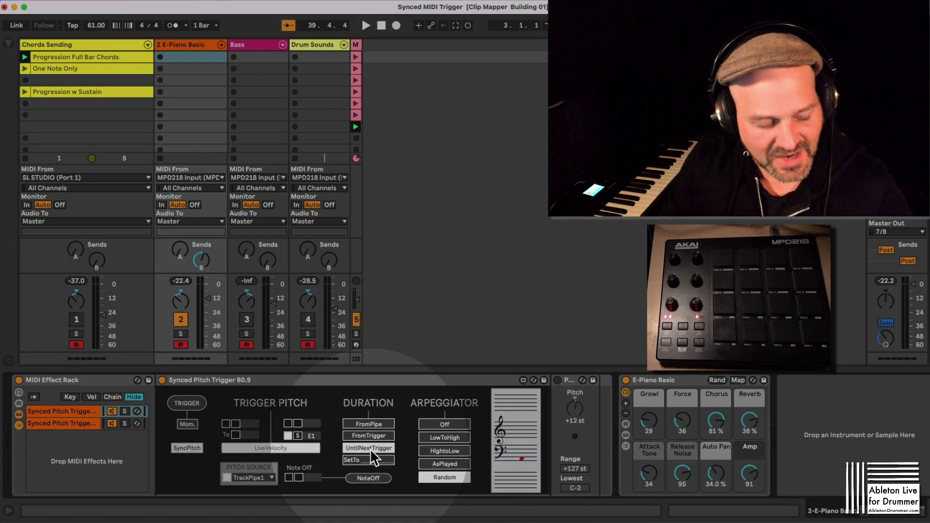
key("space")
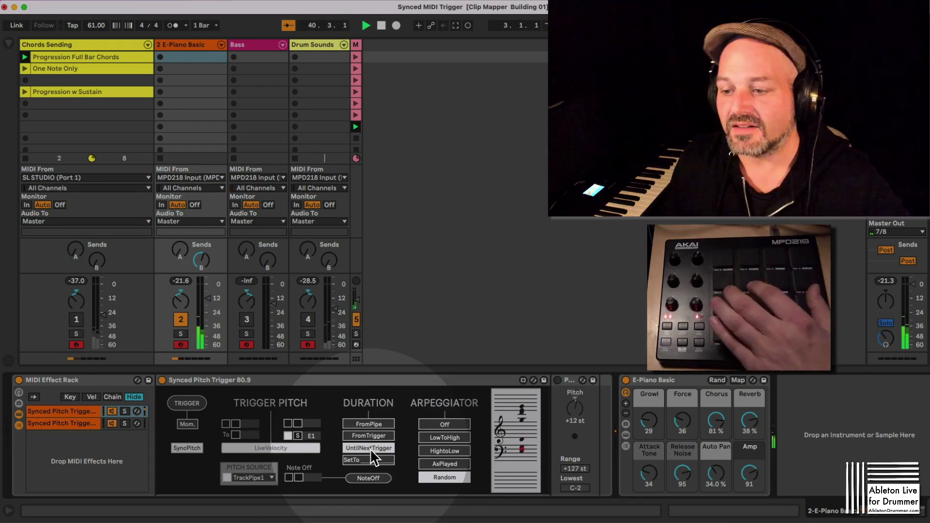
left_click(446, 438)
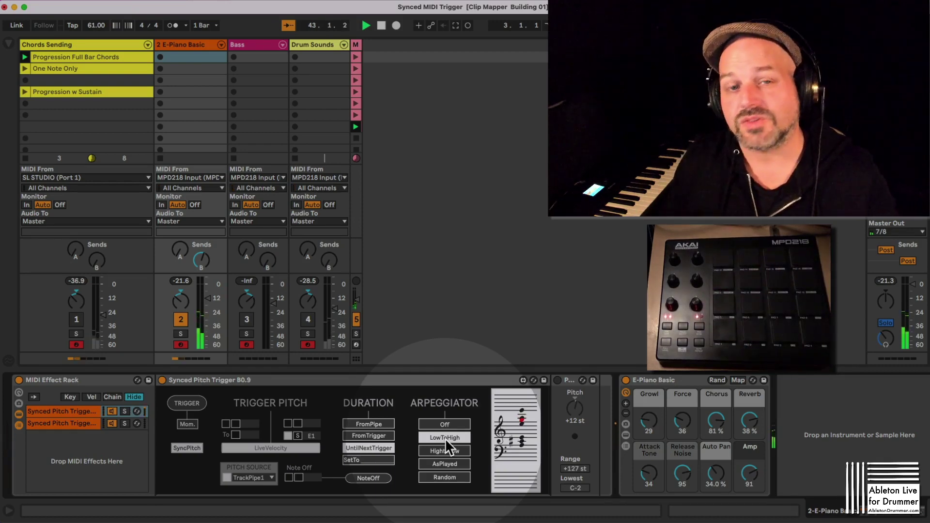
key("space")
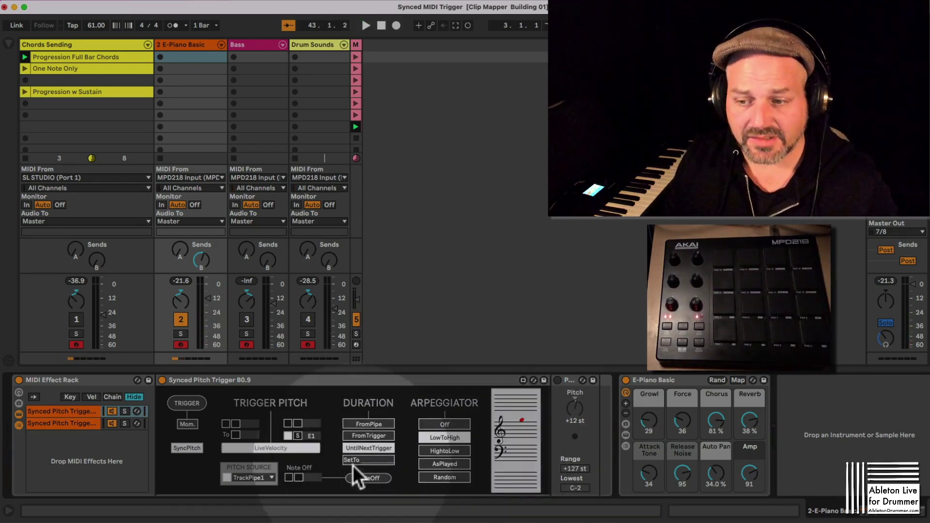
Step: Set the Synced Pitch Trigger's duration to a fixed note value of 1n
mouse_move(353, 460)
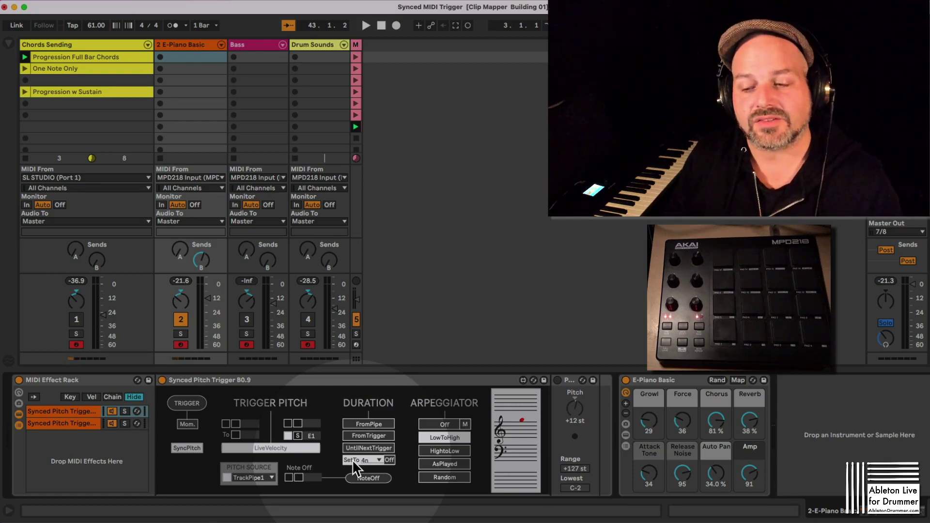
left_click(367, 460)
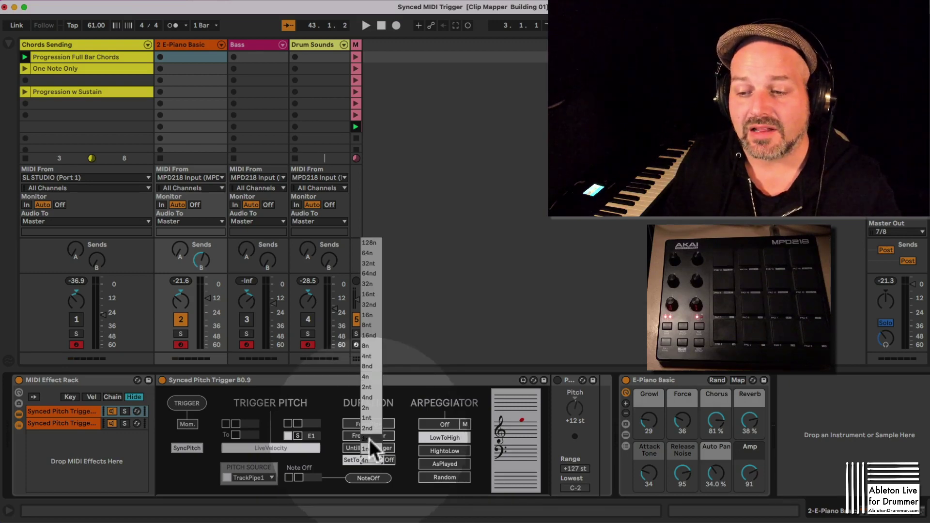
left_click(369, 439)
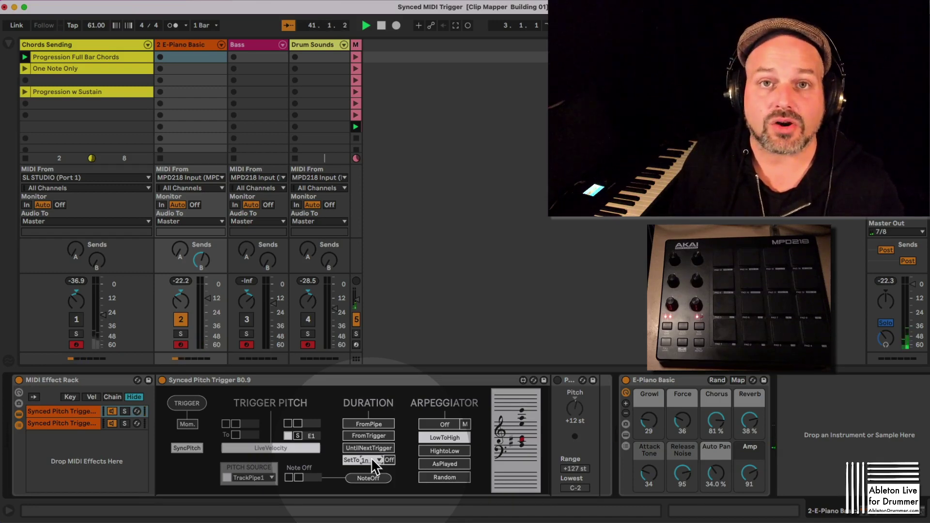
Step: Audition the LowToHigh arpeggio with the pads and switch the arpeggiator's option from M to P
key("space")
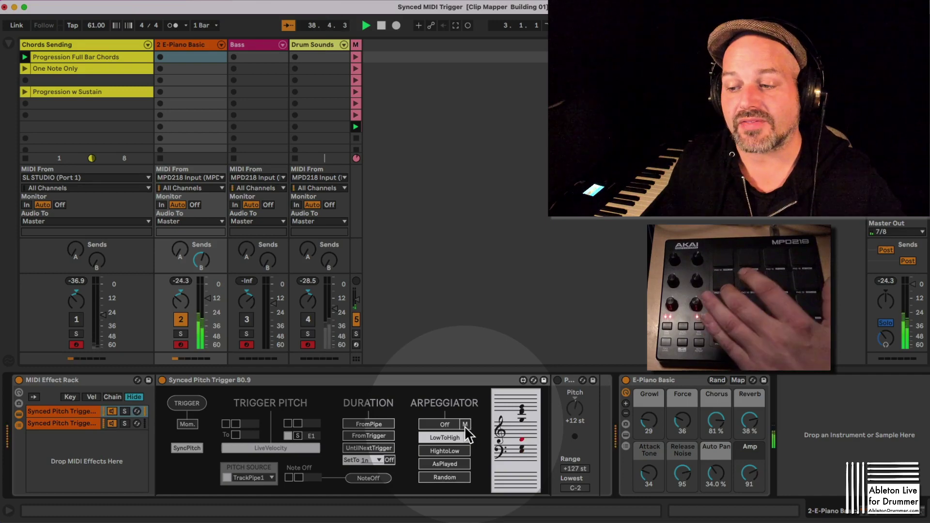
key("space")
key("space")
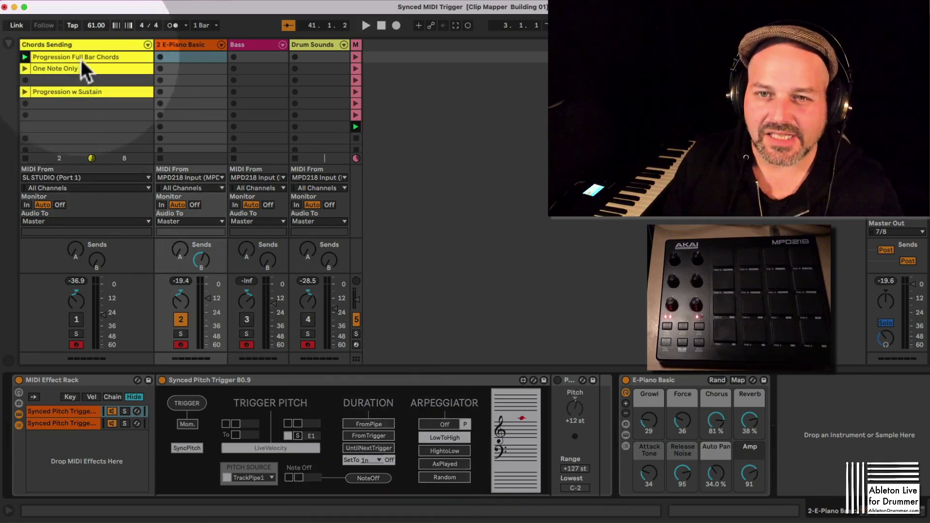
Step: Open the Progression Full Bar Chords clip and examine its chords, selecting the notes around the second chord
left_click(81, 58)
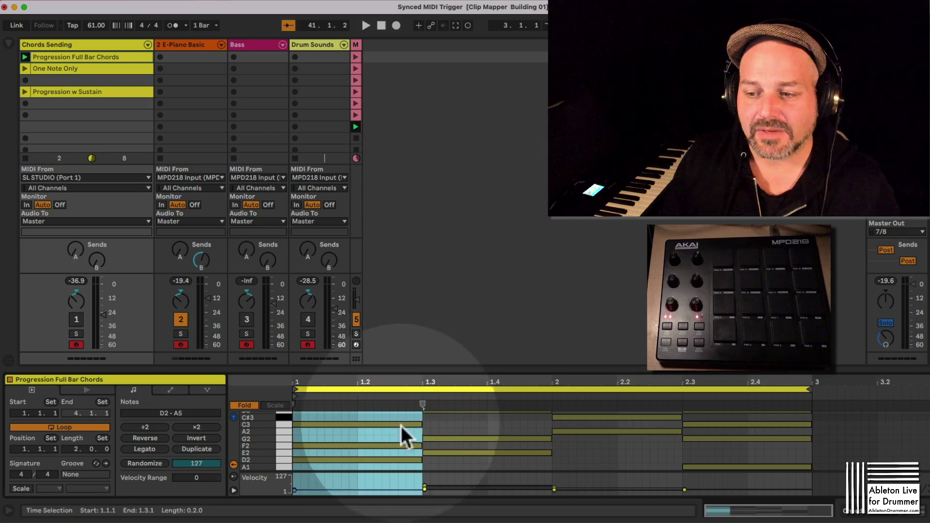
left_click_drag(396, 414, 438, 454)
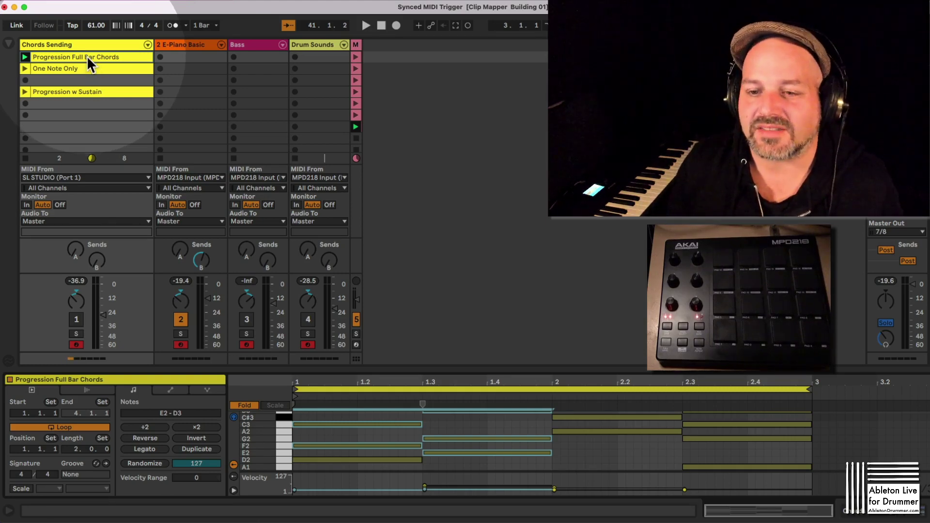
Step: Activate the Chords Sending track, return to the E-Piano devices and raise the Chords Sending volume to -9.7 dB
left_click(76, 319)
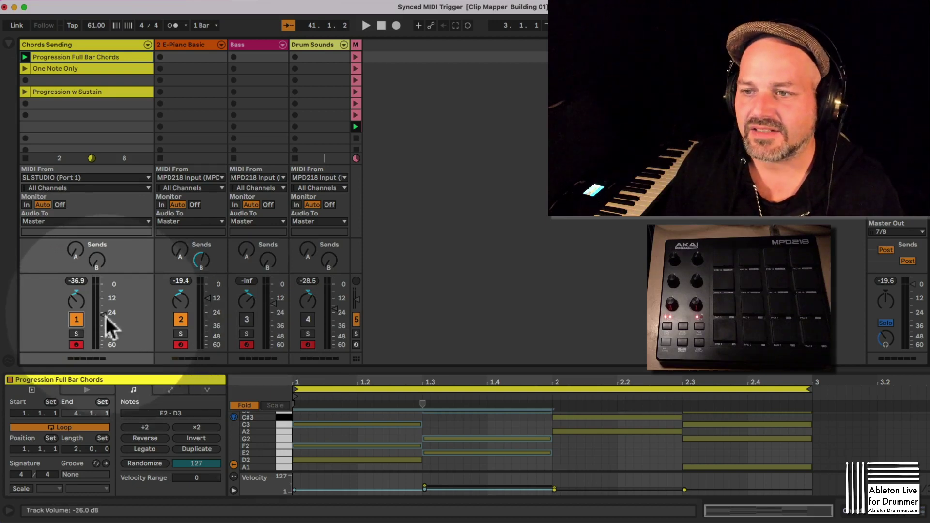
double_click(195, 44)
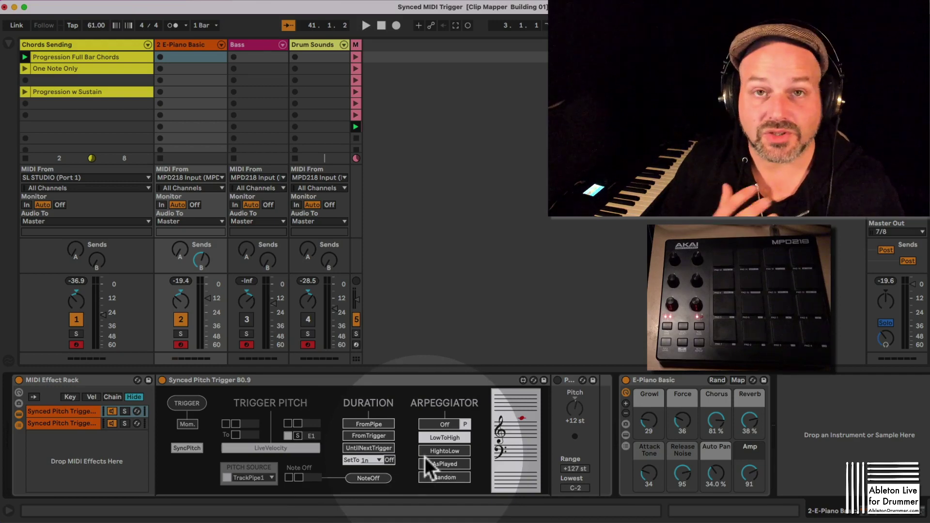
key("space")
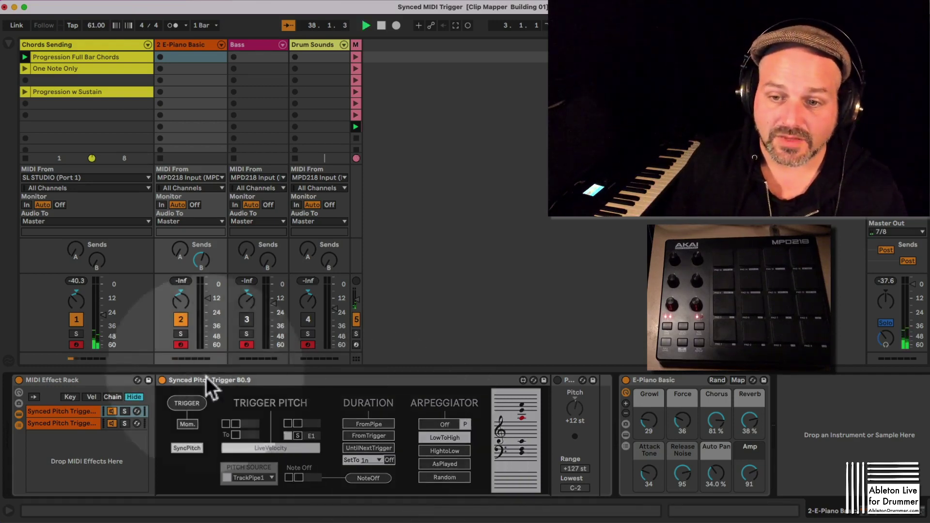
key("space")
left_click_drag(106, 318, 103, 299)
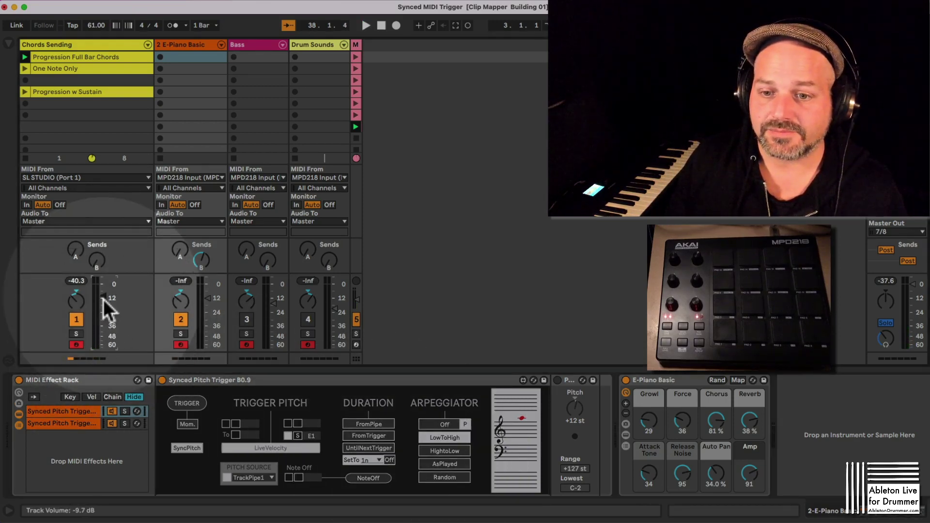
Step: Audition the LowToHigh pad arpeggio on the E-Piano together with the audible chord clip
key("space")
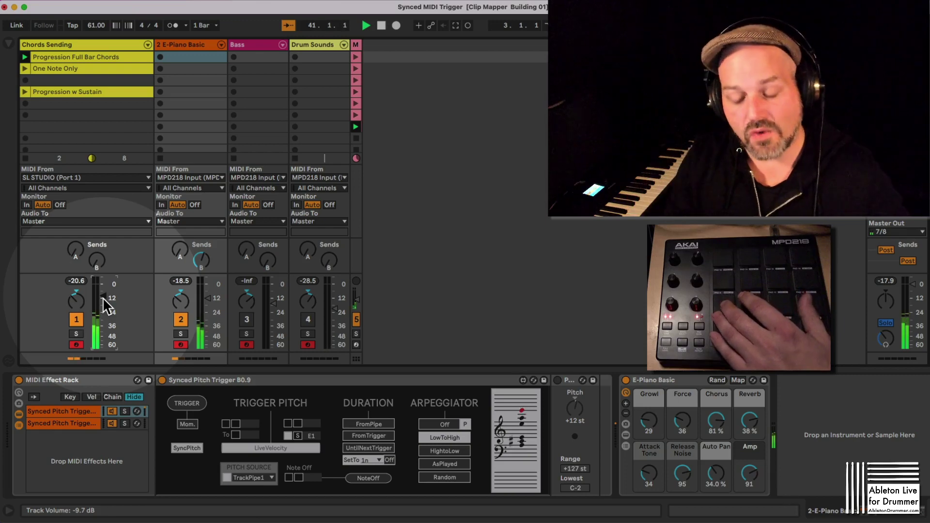
key("space")
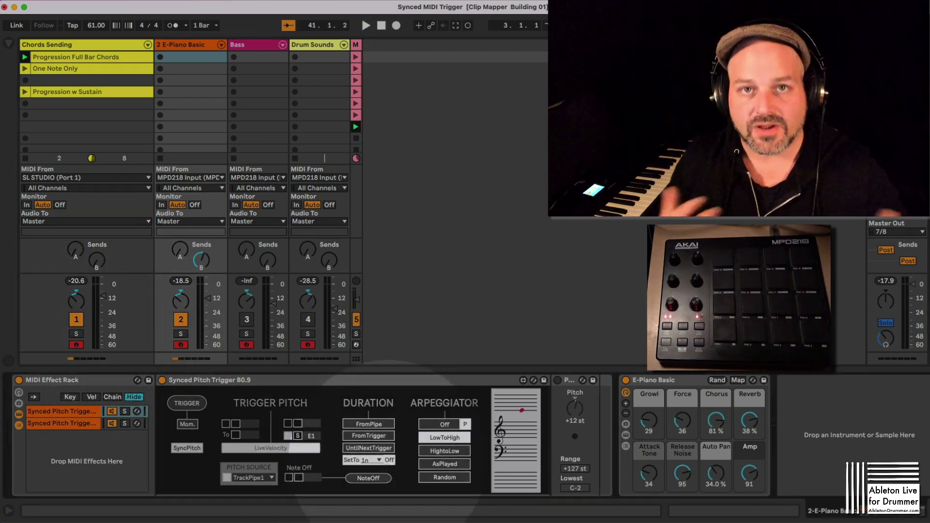
key("space")
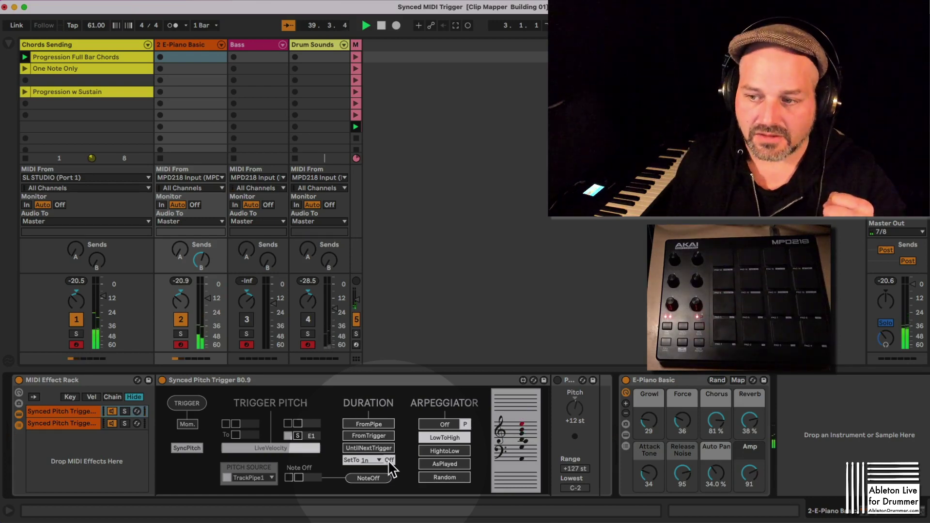
Step: Lower the E-Piano track's B-Delay send to -40.0 dB and restart playback
key("space")
left_click_drag(202, 260, 202, 276)
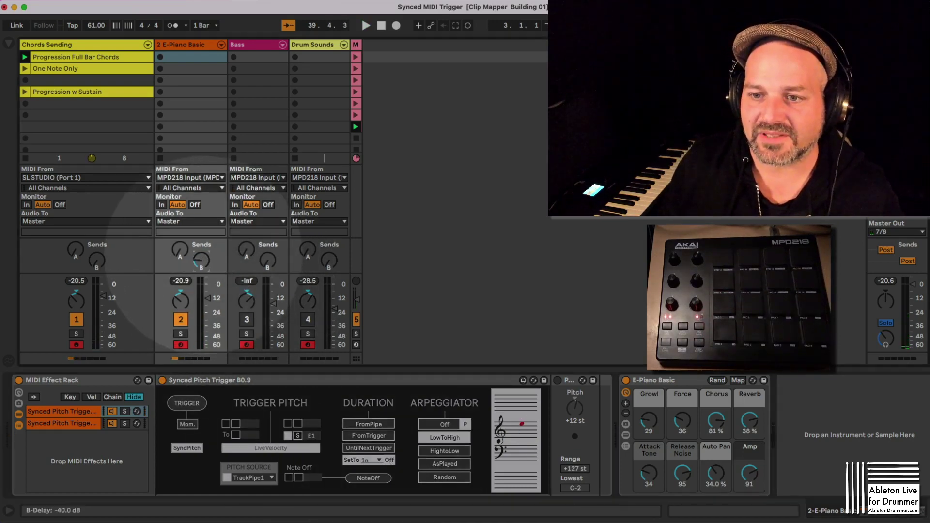
key("space")
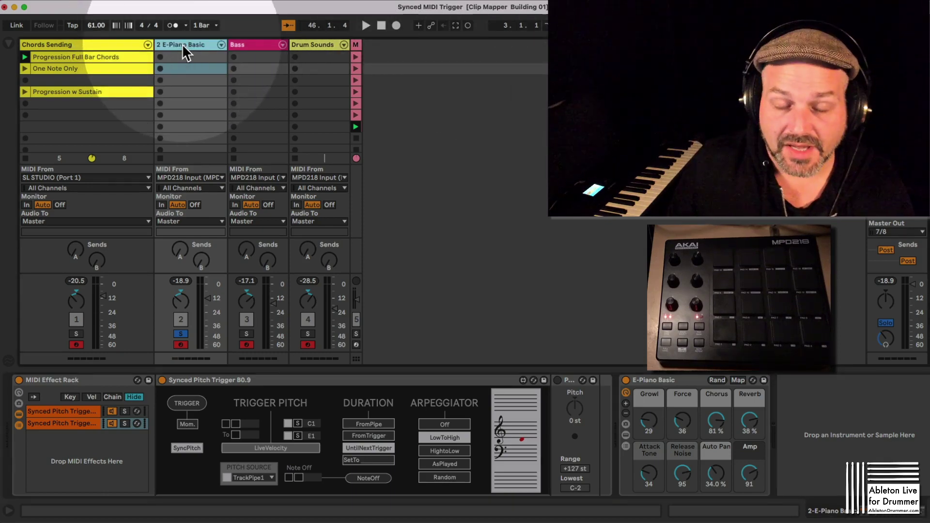
Step: Compare the settings of the two Synced Pitch Trigger chains in the E-Piano's MIDI Effect Rack while auditioning them with the pads
left_click(76, 411)
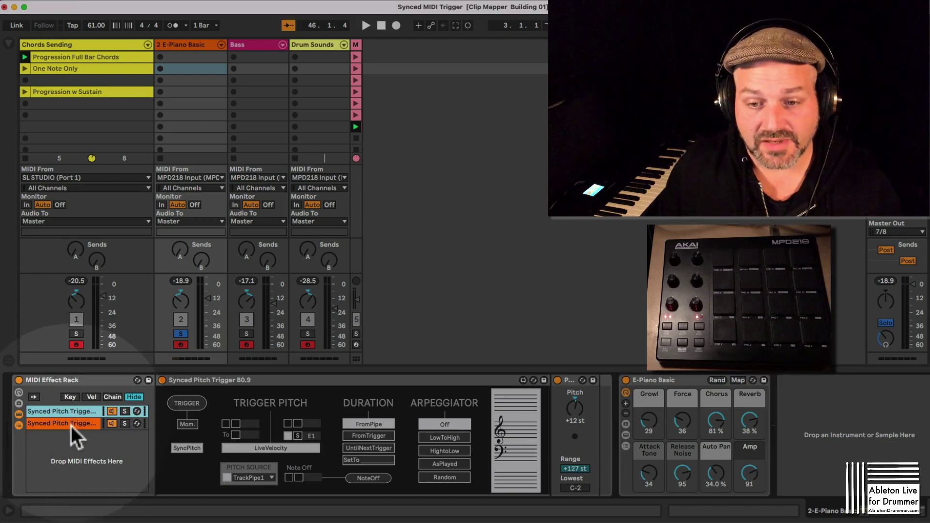
left_click(71, 425)
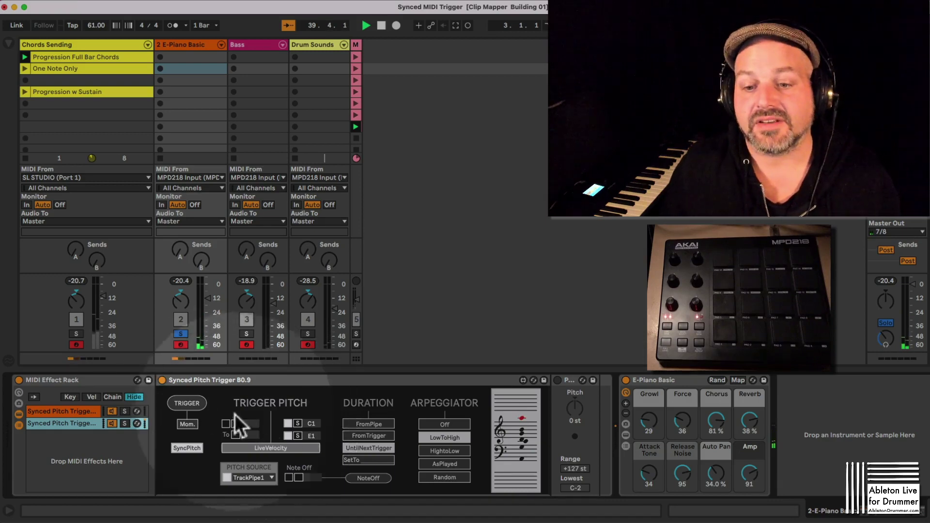
left_click(75, 422)
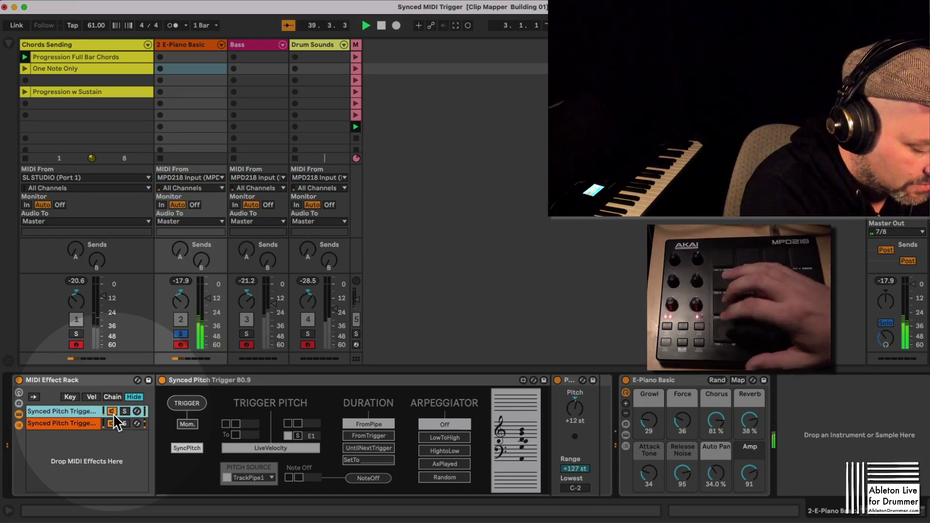
key("space")
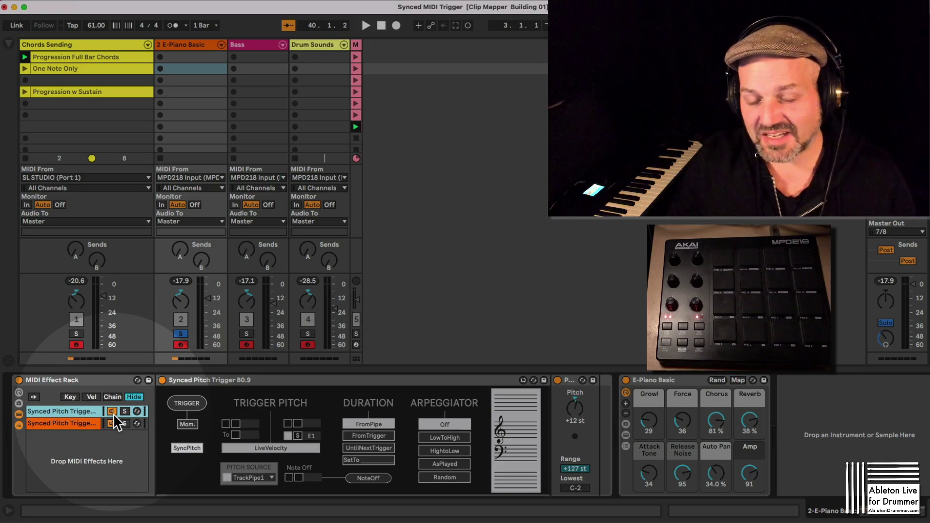
Step: Unsolo the E-Piano track, solo the Bass track and show the Bass track's devices
left_click(181, 334)
left_click(248, 334)
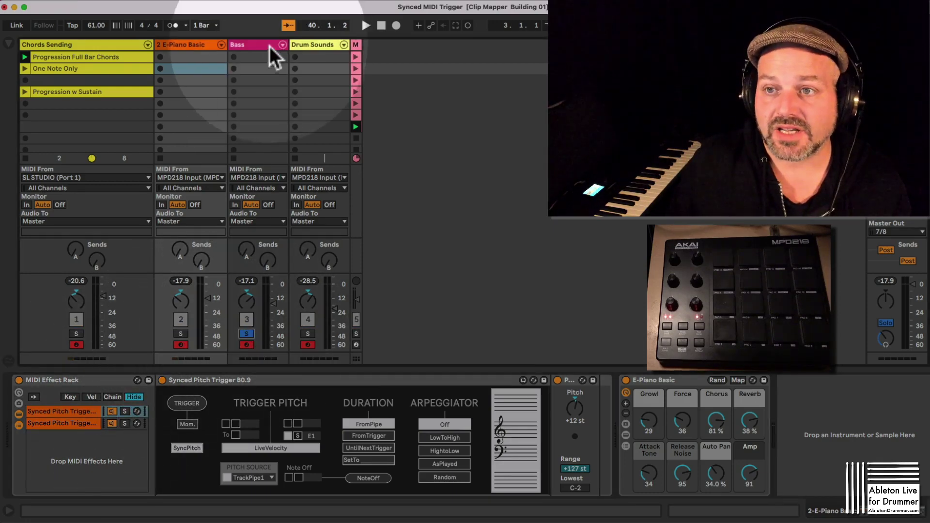
left_click(262, 45)
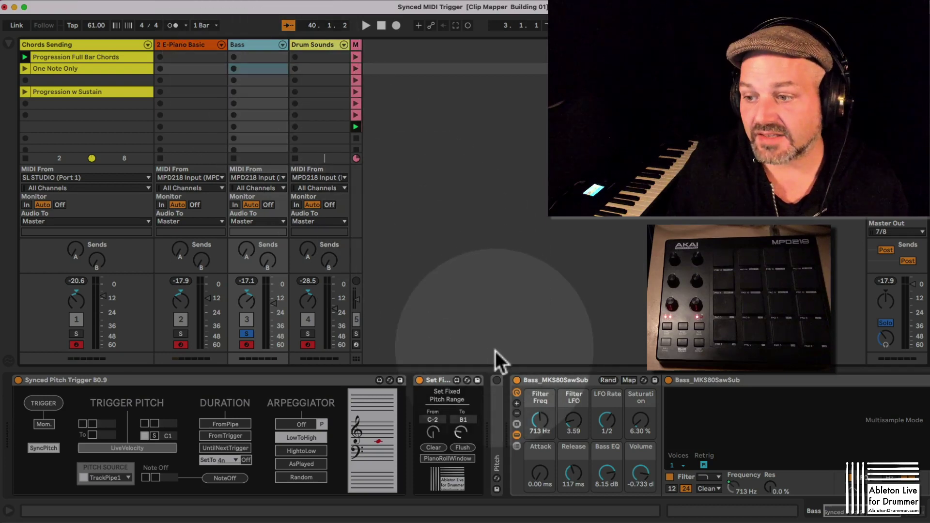
Step: Add E1 as a second trigger pitch in the Bass track's Synced Pitch Trigger and audition it over the chord clip
key("space")
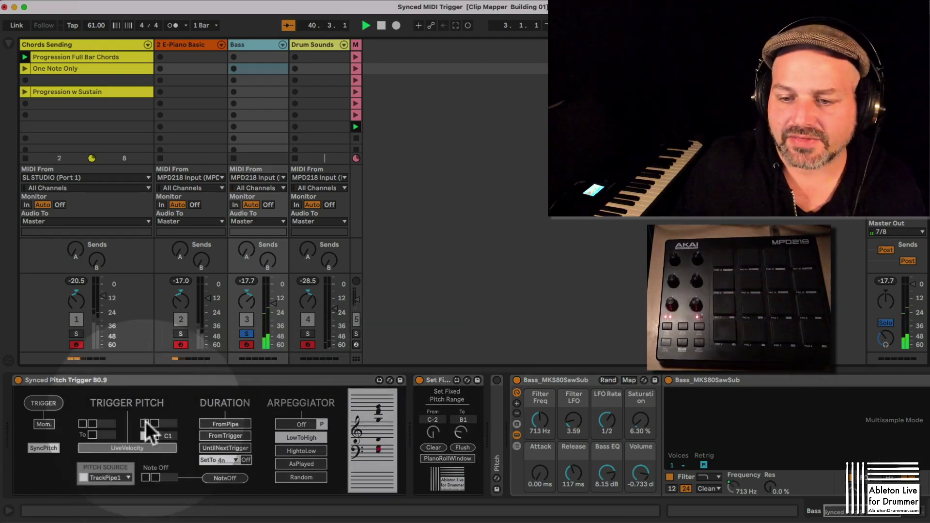
left_click(145, 423)
left_click(166, 422)
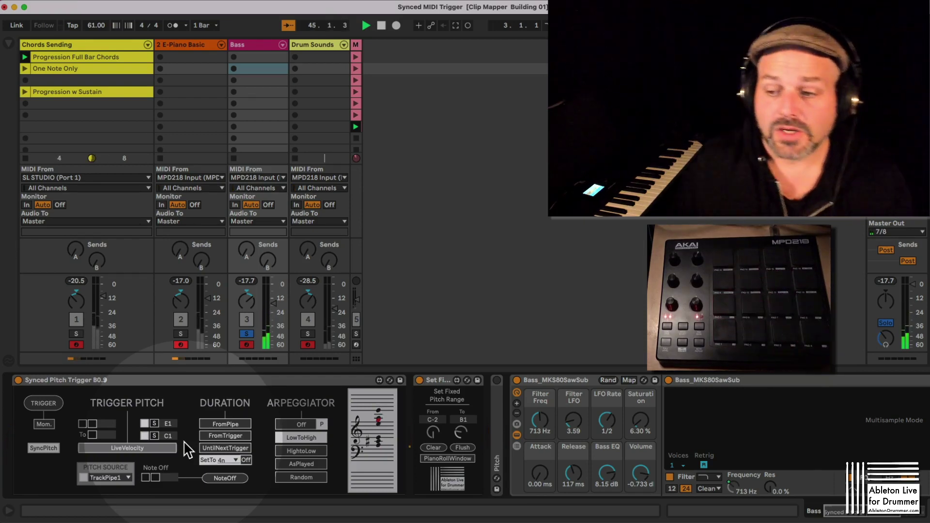
key("space")
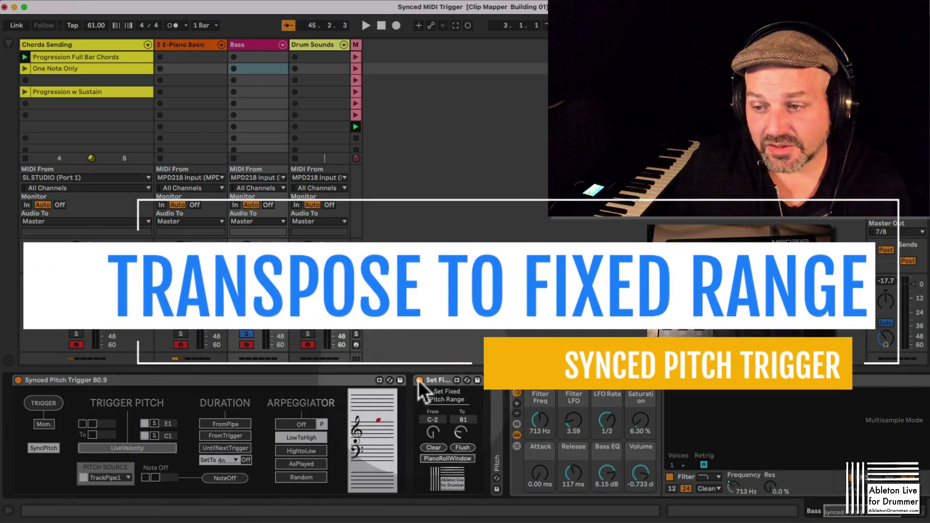
Step: Bypass and fold the Bass track's Set Fixed Pitch Range device for comparison, and unfold and re-enable it
left_click(419, 380)
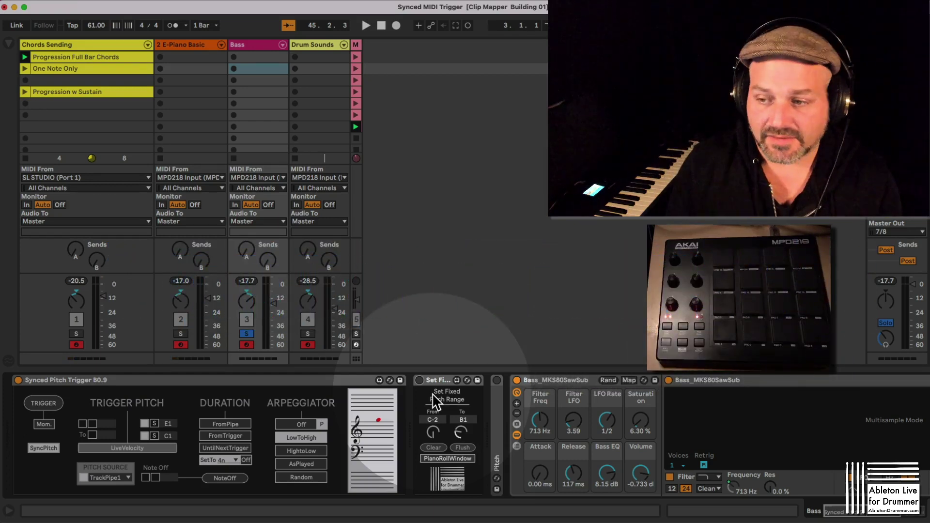
double_click(439, 380)
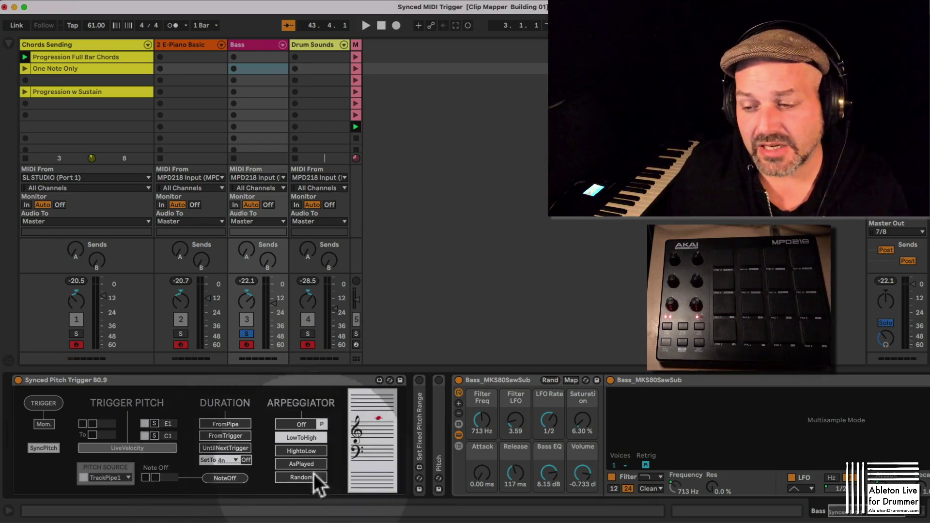
double_click(421, 418)
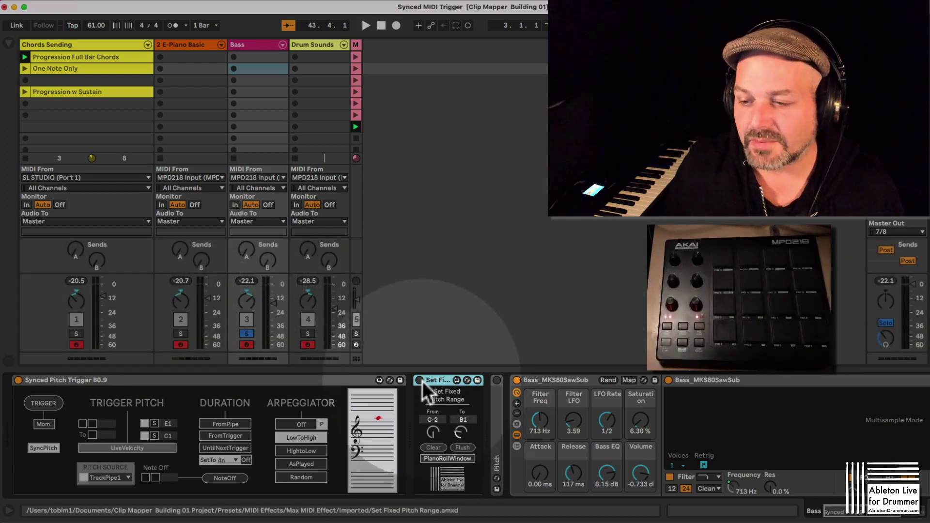
left_click(419, 380)
Step: Open the Set Fixed Pitch Range piano roll window and send a manual NoteOff from the Bass track's Synced Pitch Trigger
left_click(447, 458)
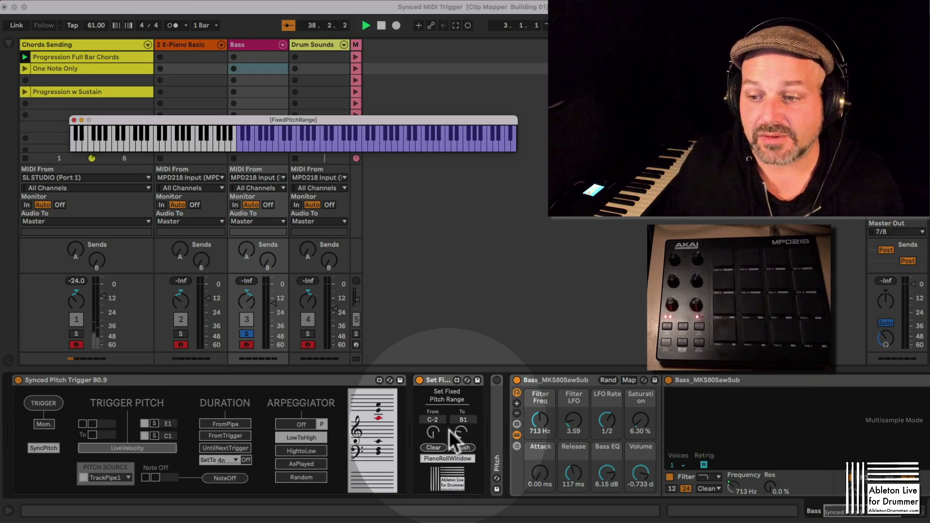
left_click(221, 480)
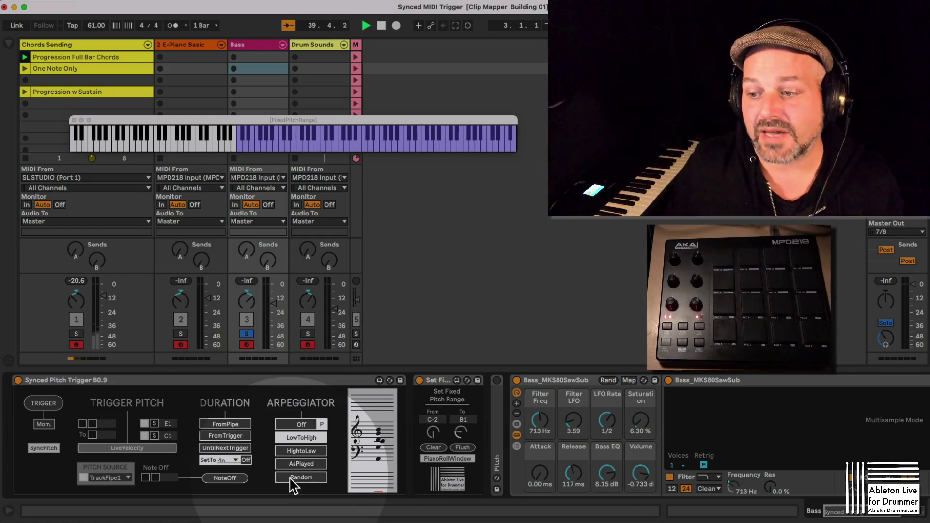
Step: Set the upper limit of the Bass track's Set Fixed Pitch Range to D#2 and close its piano roll window
left_click_drag(461, 431, 460, 411)
left_click_drag(291, 120, 349, 322)
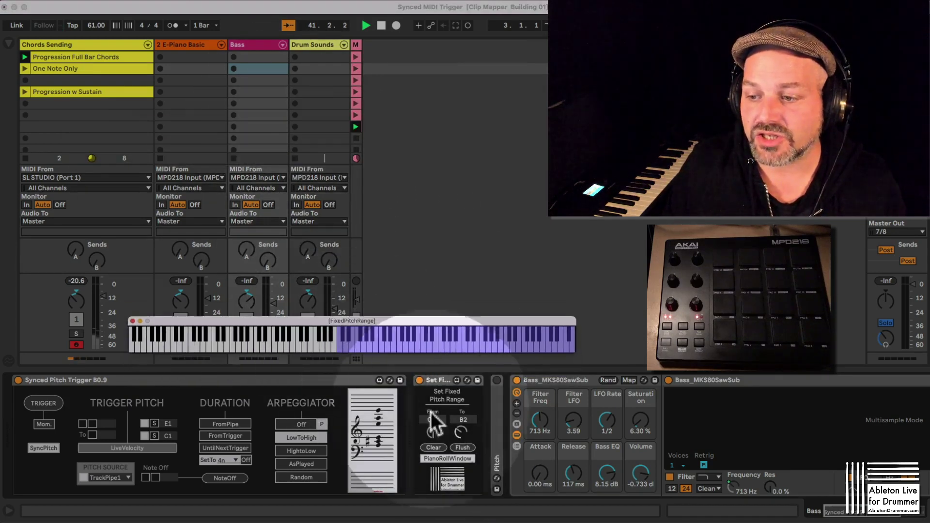
left_click_drag(461, 439, 463, 438)
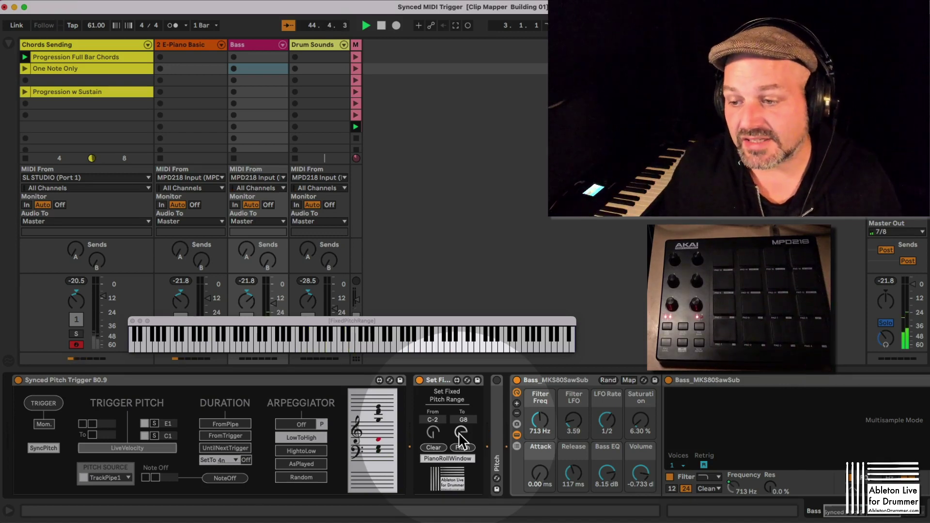
left_click_drag(461, 439, 461, 460)
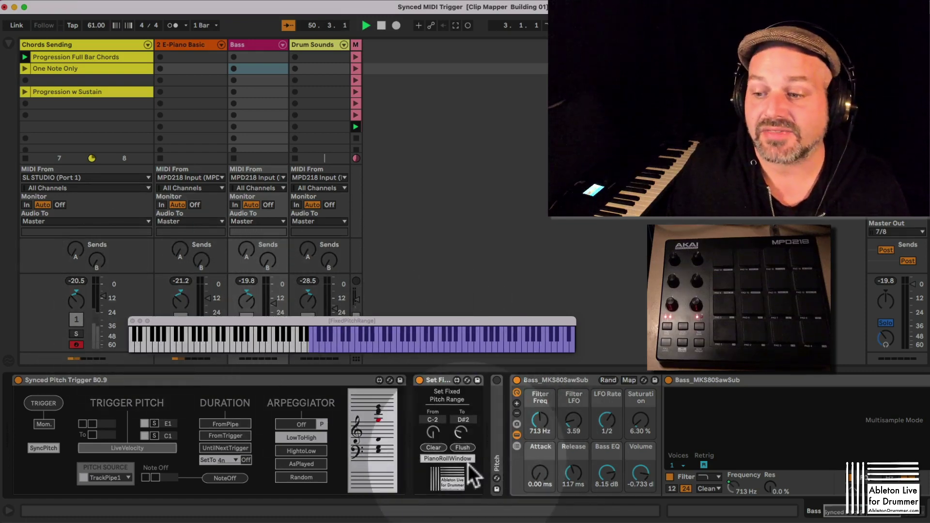
left_click(455, 460)
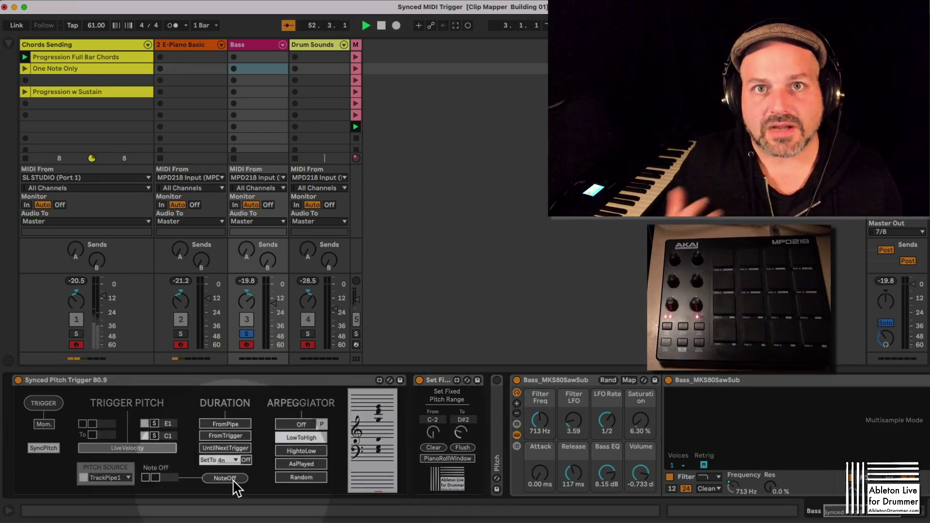
Step: Unsolo the Bass track, audition all tracks together over the chord clip and stop playback
left_click(246, 333)
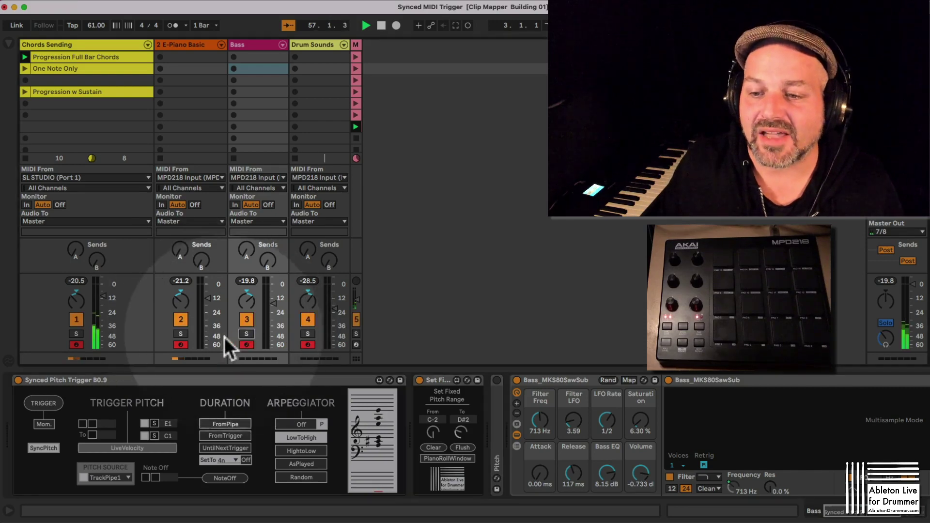
left_click(76, 320)
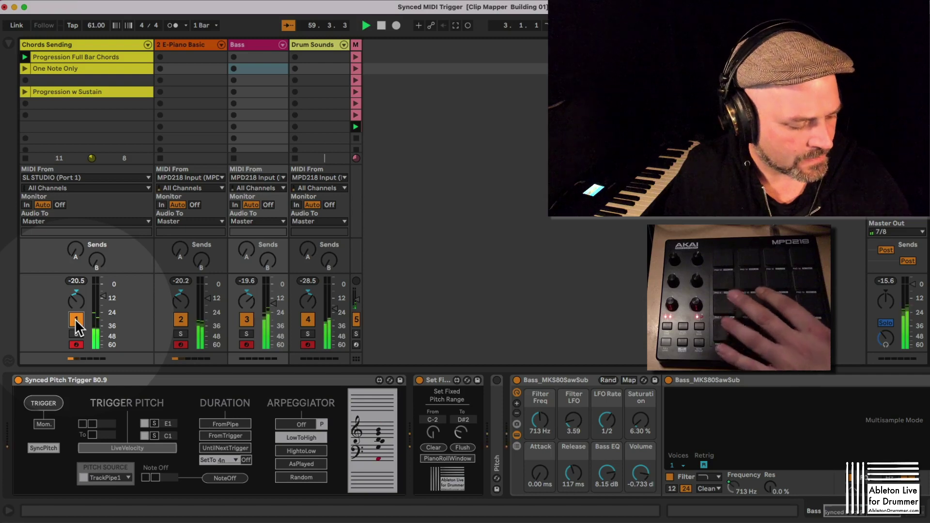
key("space")
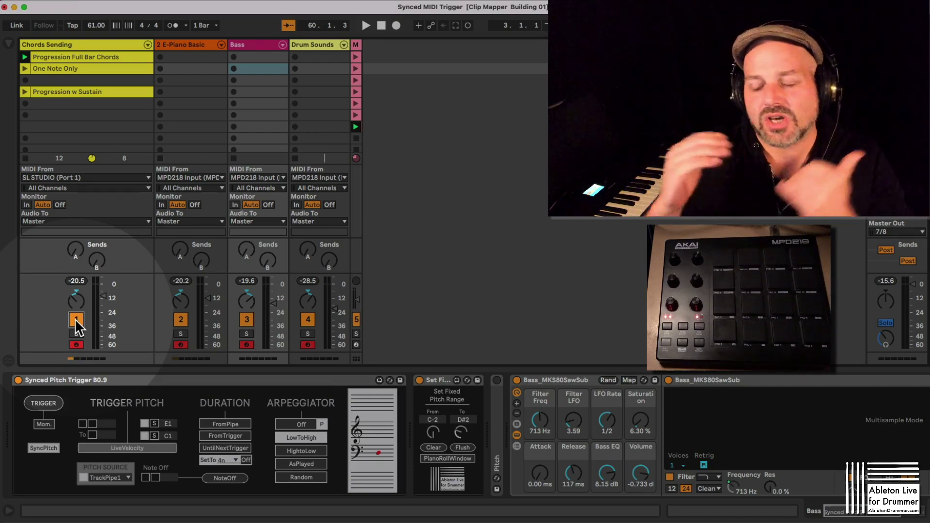
Step: Show the E-Piano track's devices, solo the track for an audition and stop playback
left_click(169, 46)
left_click(77, 424)
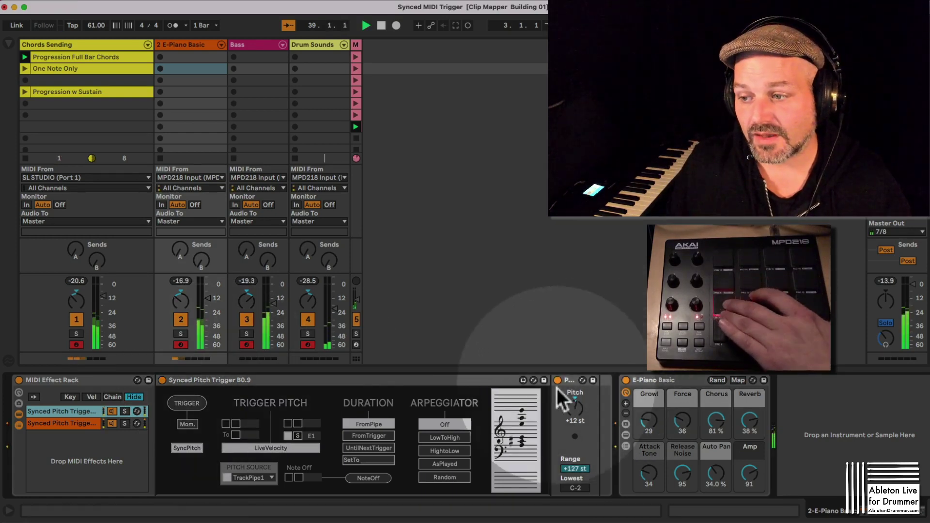
left_click(180, 334)
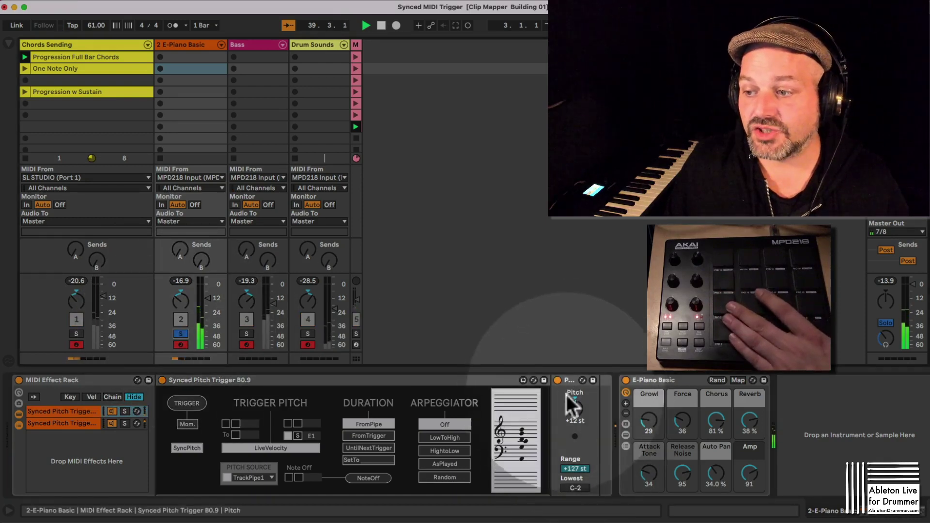
key("space")
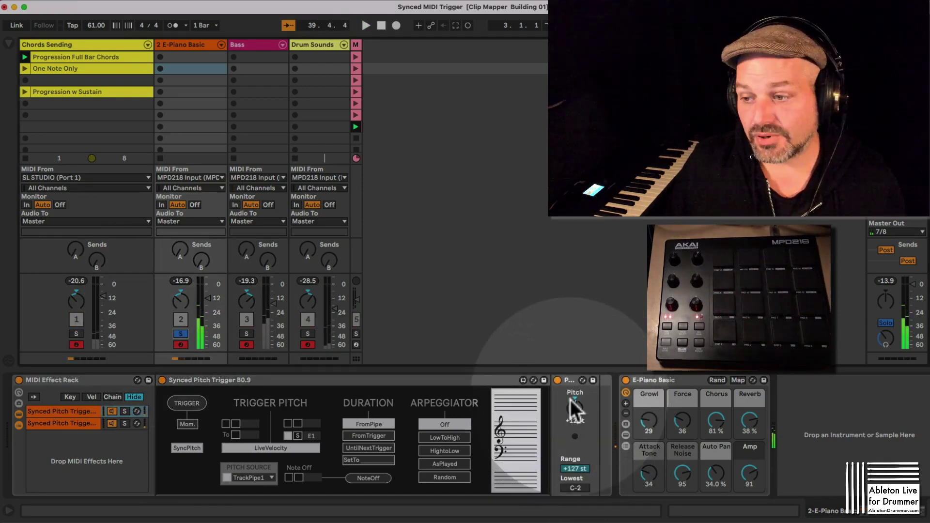
Step: Set the E-Piano rack's Pitch device to 0 st and audition the triggered chords
left_click(568, 382)
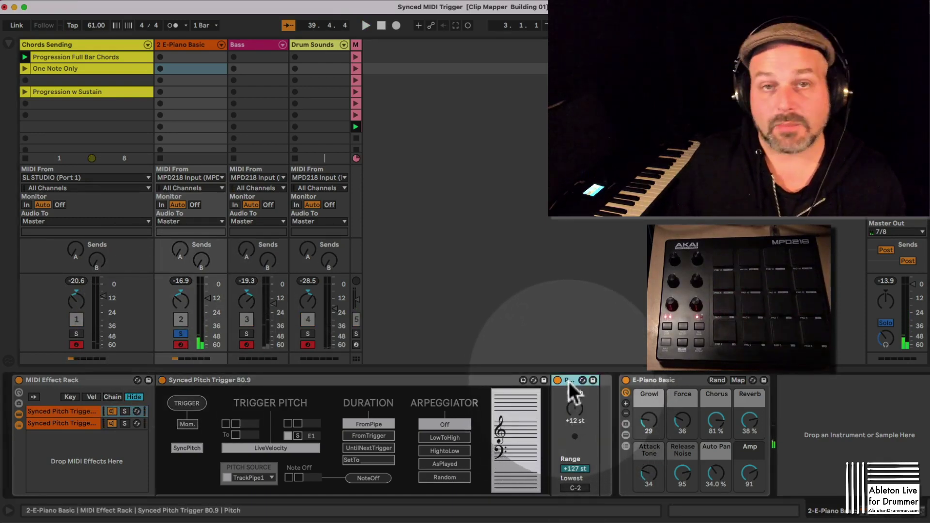
left_click(577, 415)
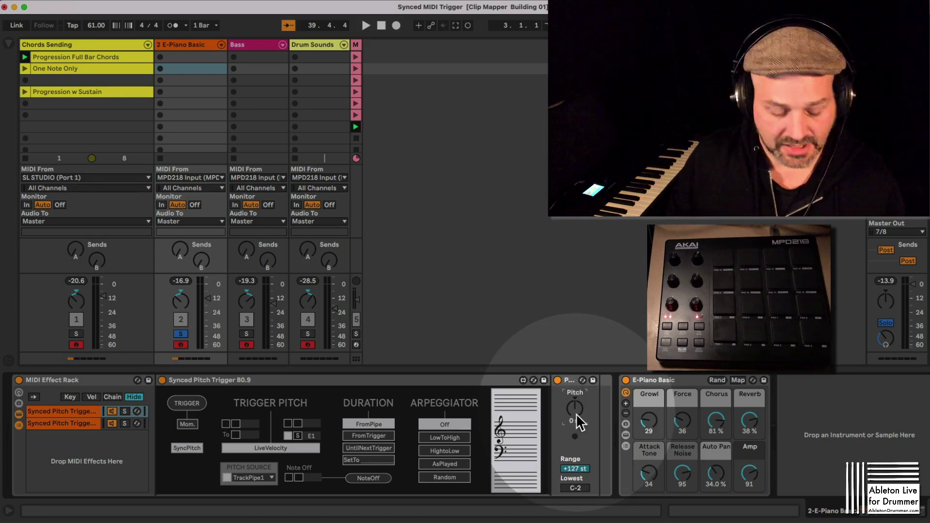
key("space")
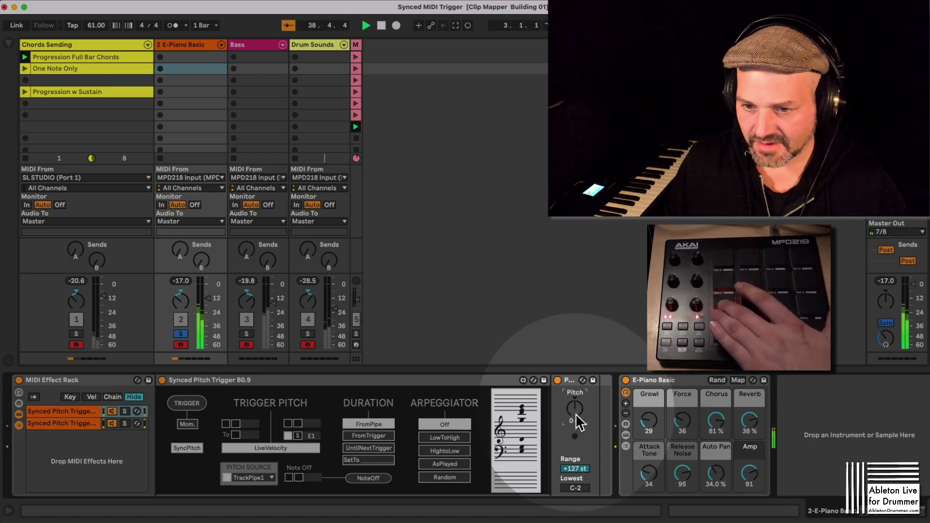
left_click(54, 413)
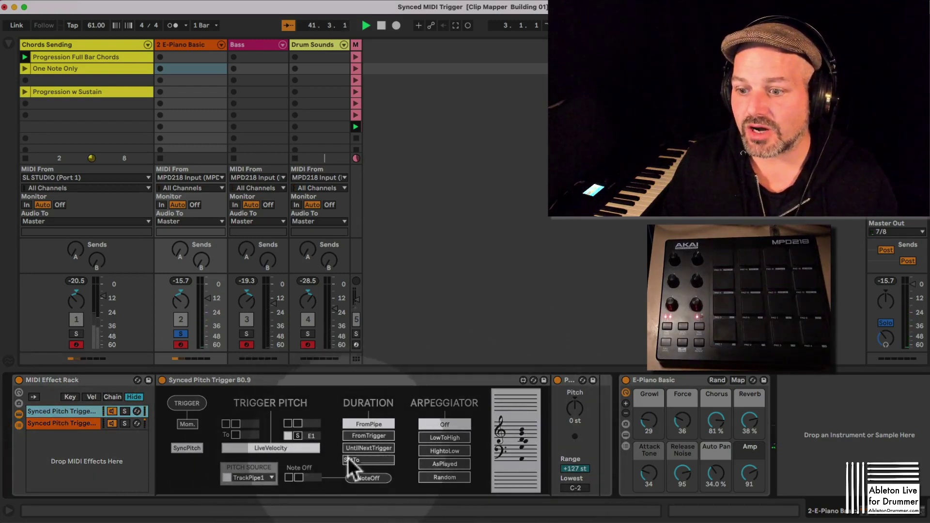
Step: Return the E-Piano rack's Pitch device to +12 st, audition it again and stop playback
key("space")
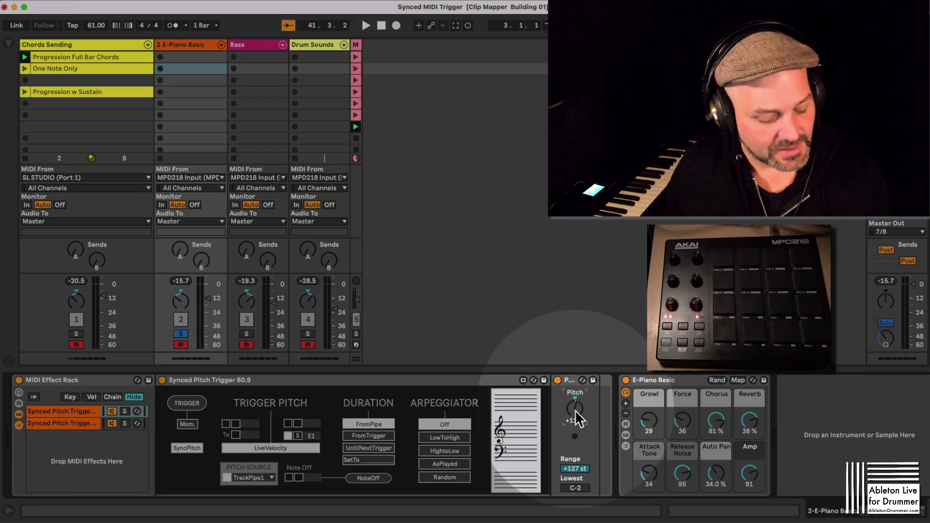
key("space")
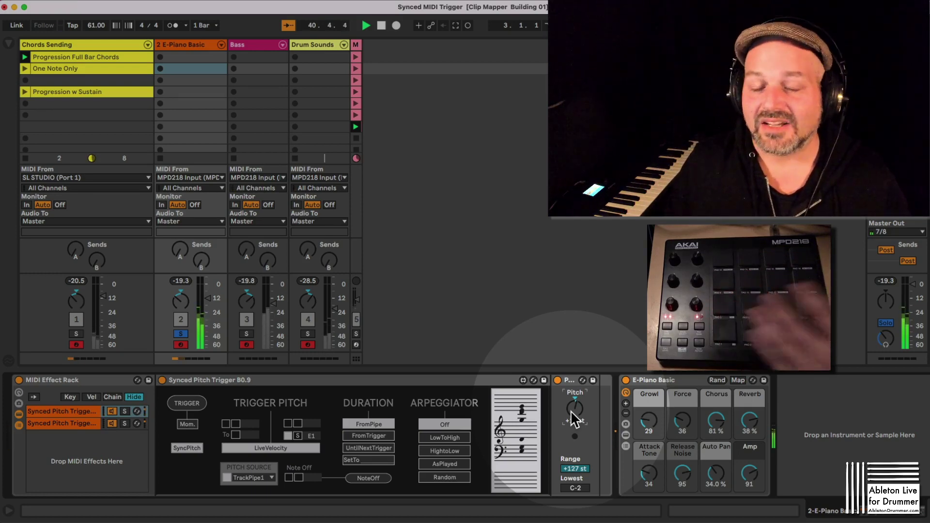
key("space")
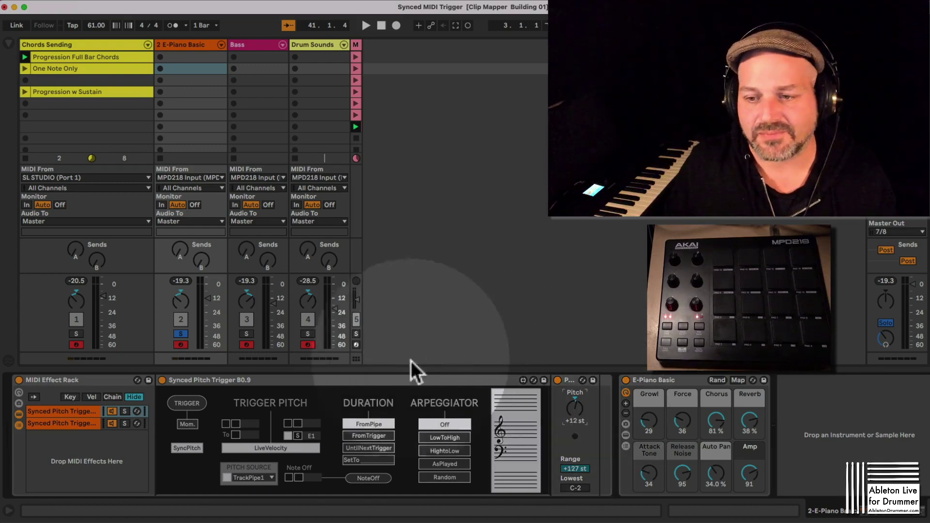
Step: Unsolo the E-Piano track and open the notes of the Progression Full Bar Chords clip
left_click(180, 334)
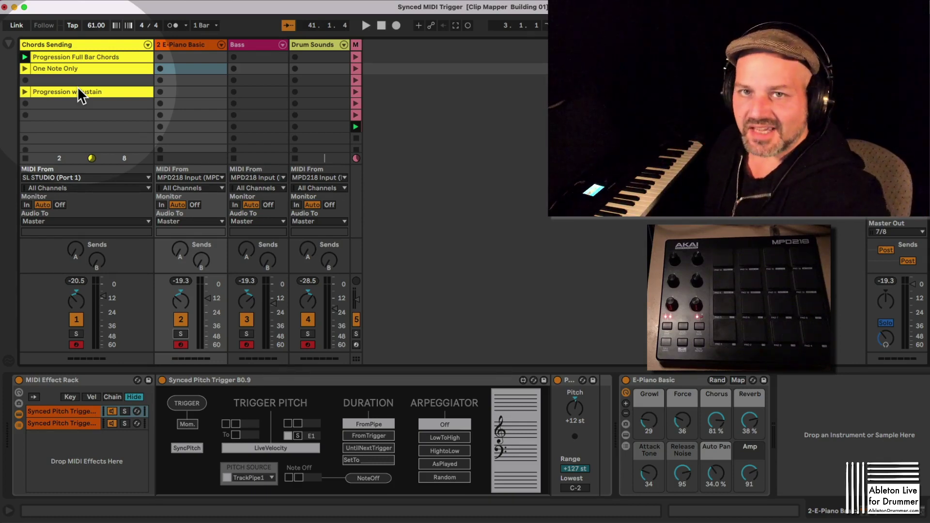
left_click(75, 57)
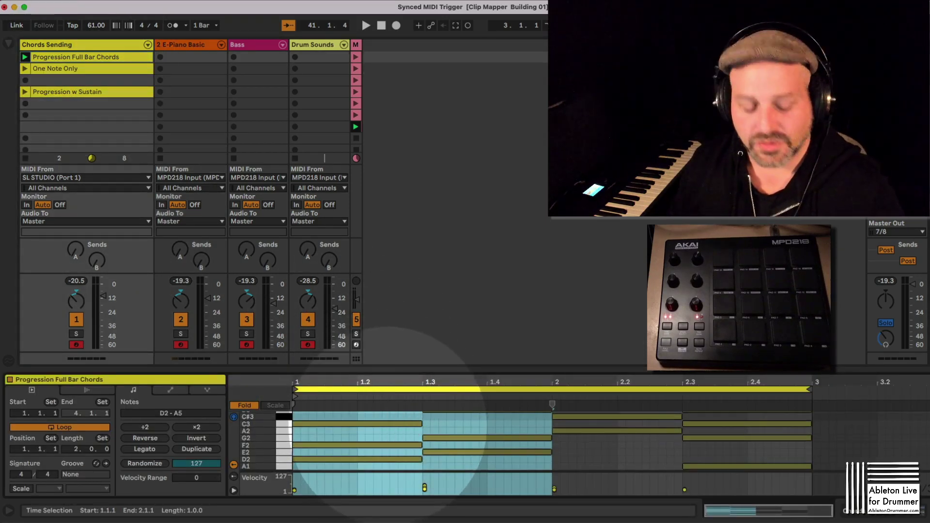
key("b")
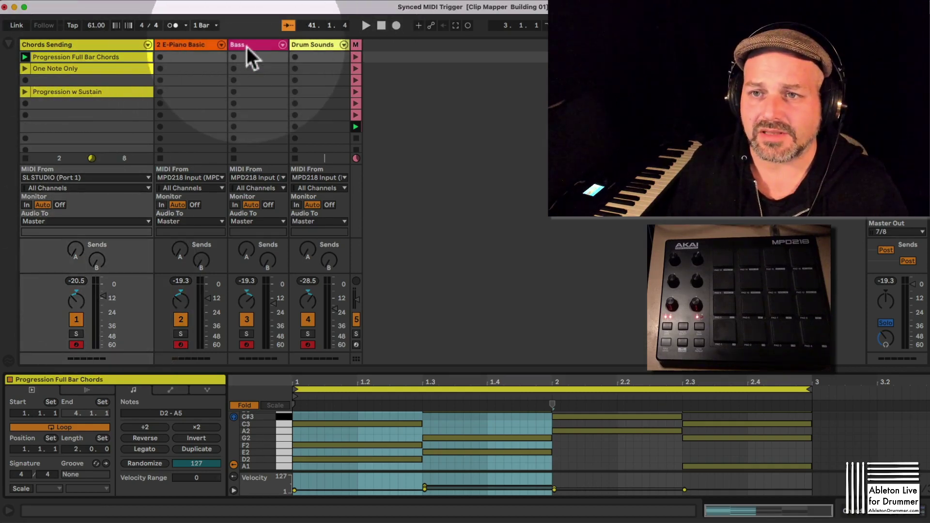
Step: Deactivate the Bass and Drum Sounds tracks and send a manual NoteOff from the E-Piano rack's second Synced Pitch Trigger chain
left_click(197, 43)
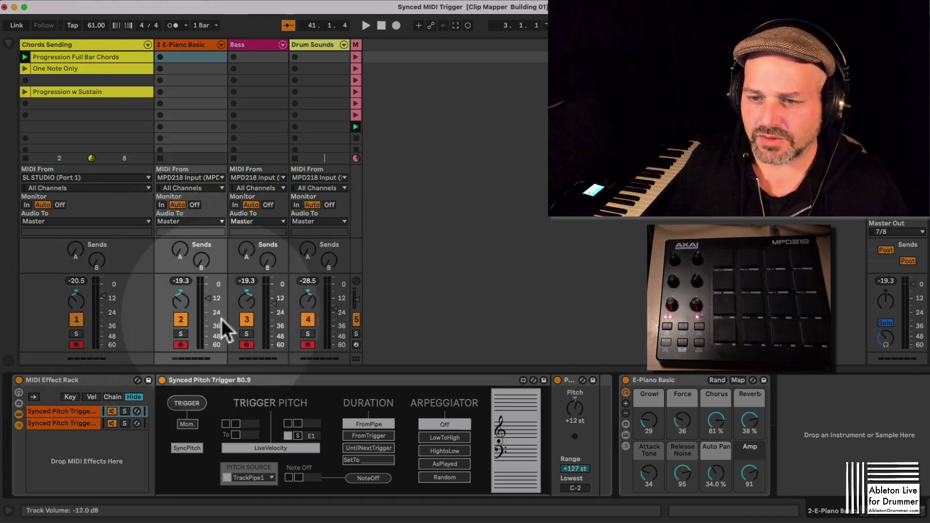
left_click(247, 319)
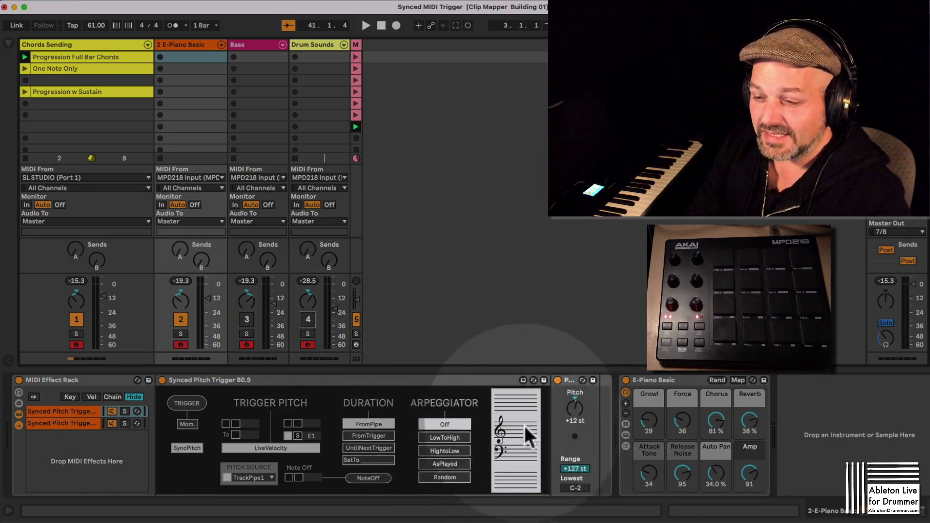
left_click(84, 424)
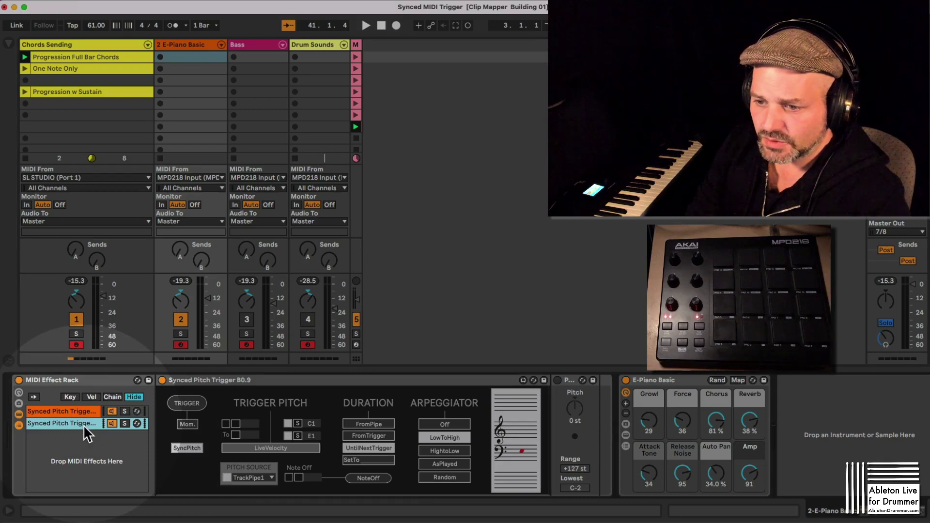
left_click(381, 480)
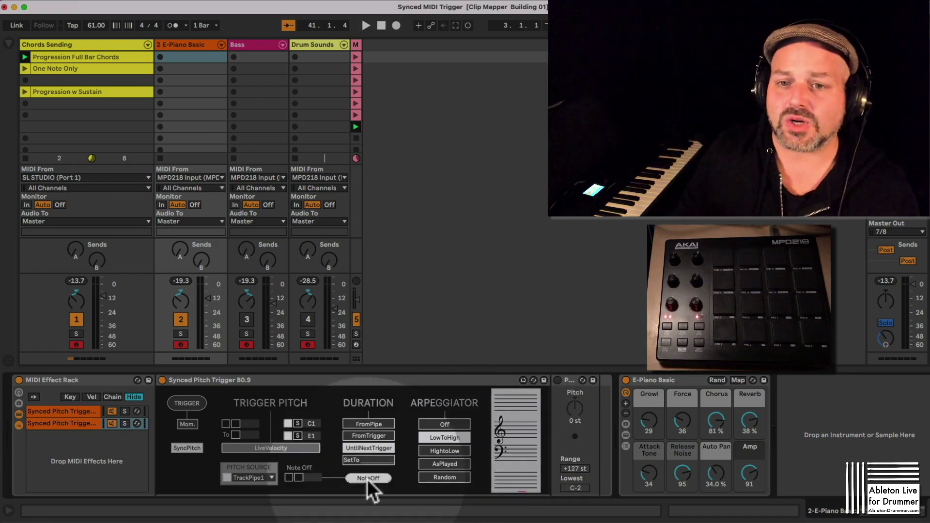
Step: Unfold the Chords Sending track's Translate Sustain device, turn on its note view and reset its held notes
left_click(79, 44)
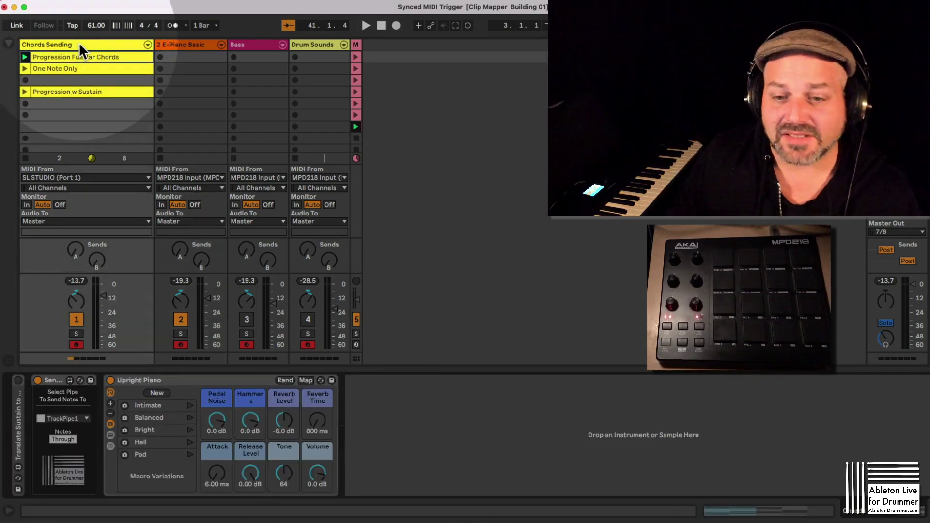
double_click(20, 419)
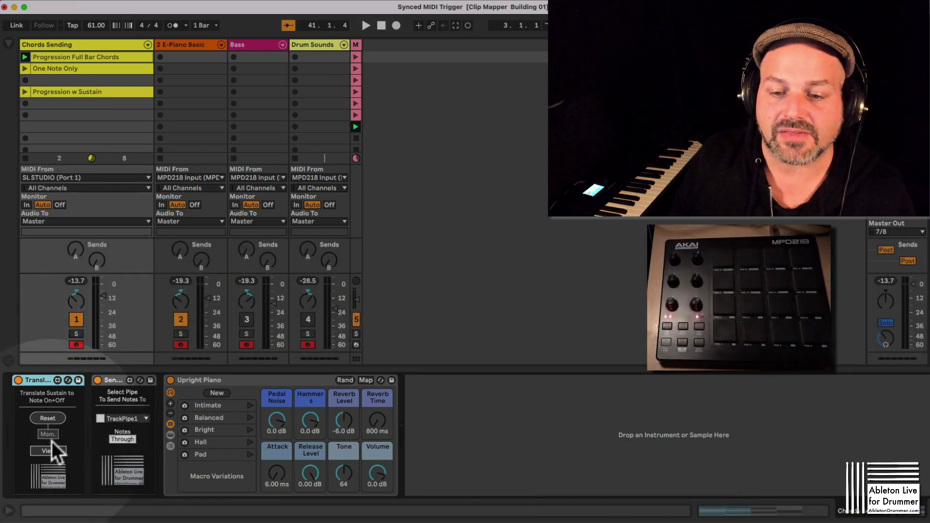
left_click(53, 451)
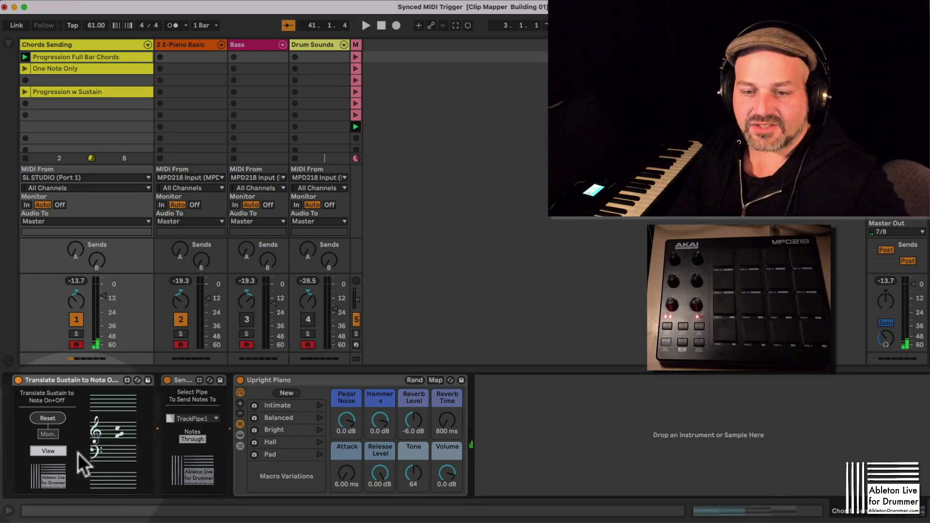
left_click(48, 420)
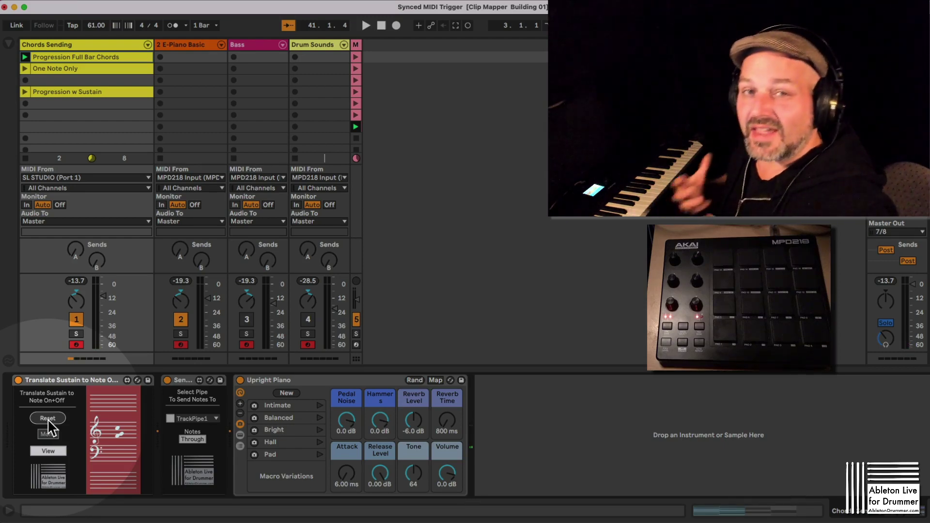
left_click(48, 418)
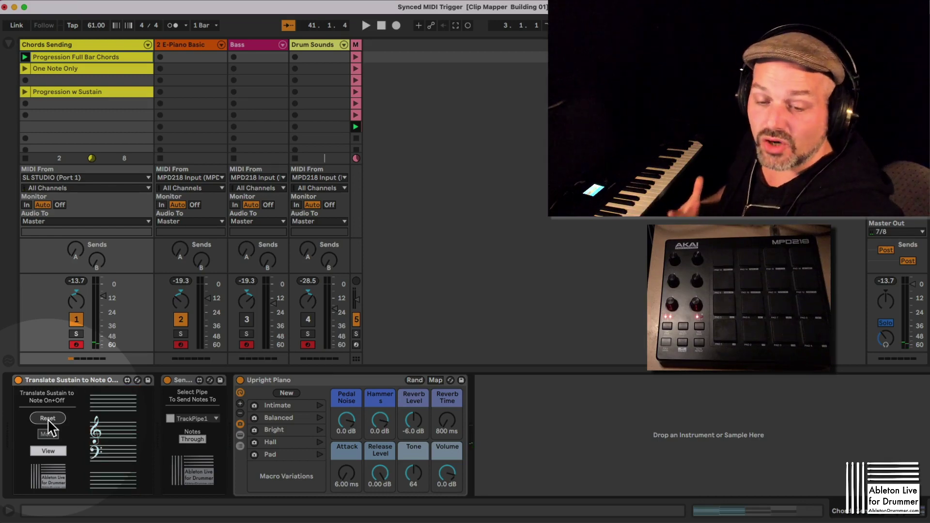
Step: Open the Progression w Sustain clip and display its MIDI Ctrl envelope for 64: Sustain Pedal
double_click(71, 92)
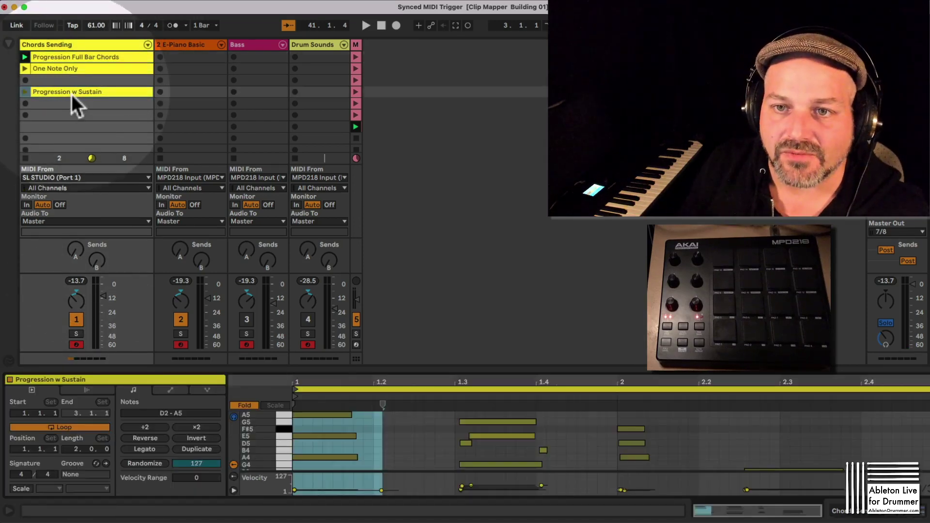
left_click(176, 392)
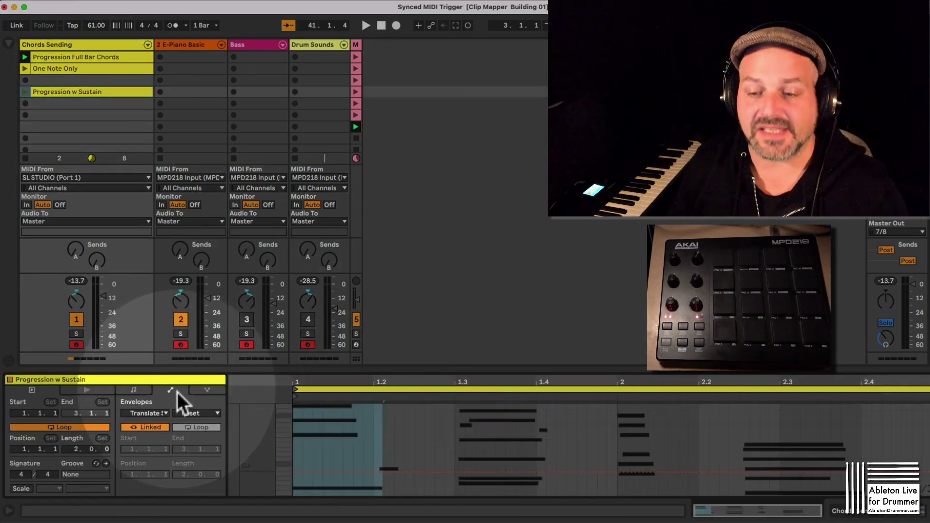
left_click(158, 413)
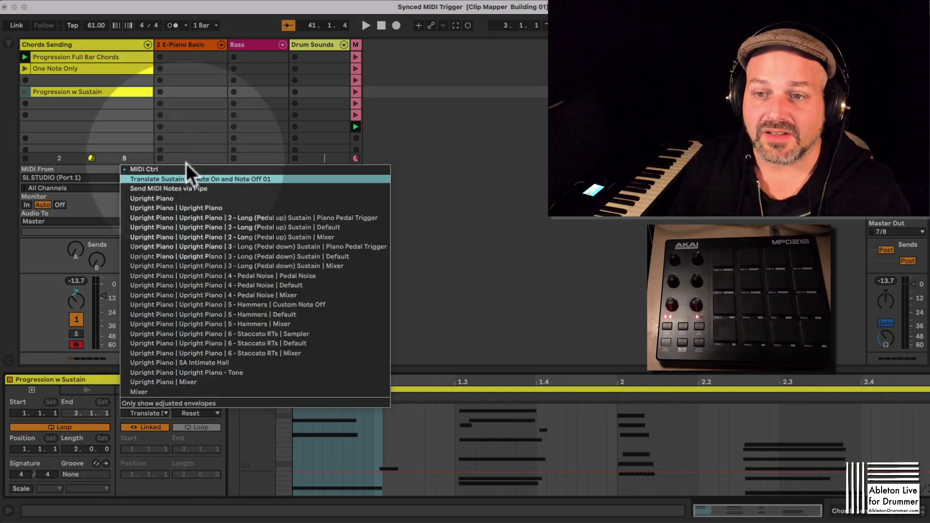
left_click(182, 171)
left_click(210, 414)
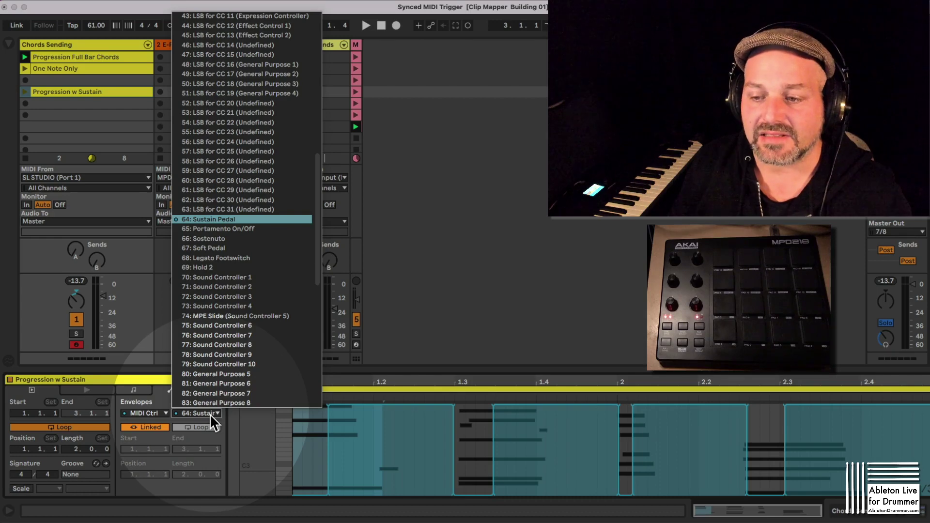
left_click(210, 414)
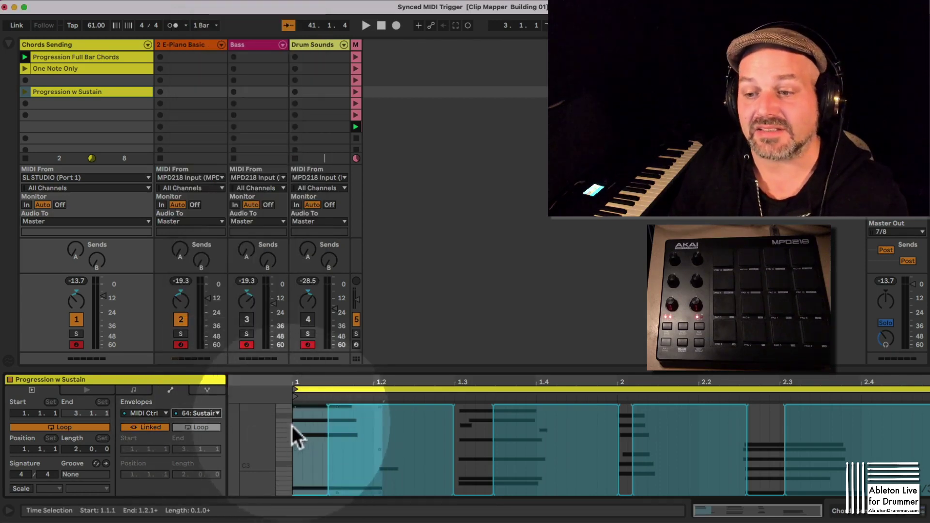
left_click(342, 453)
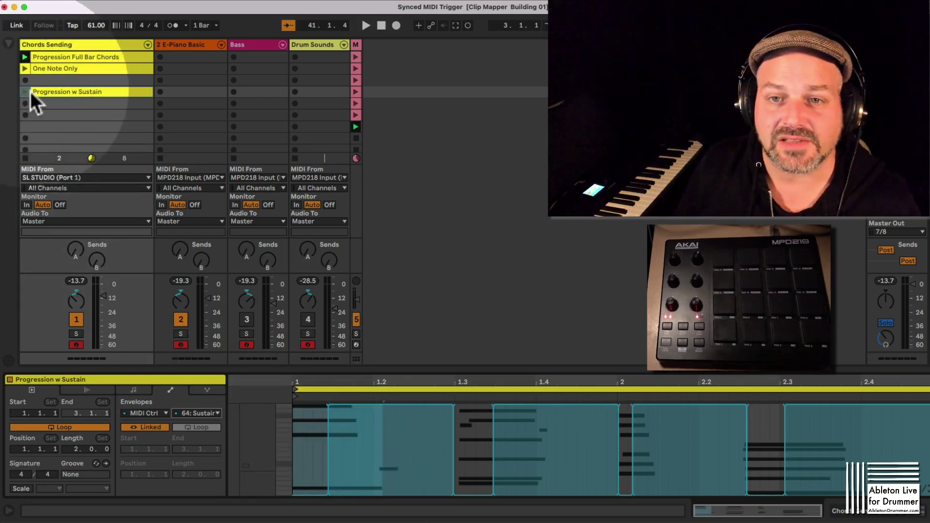
Step: Play the Progression w Sustain clip, viewing the E-Piano track's Synced Pitch Trigger and the Chords Sending track's Translate Sustain device
left_click(24, 92)
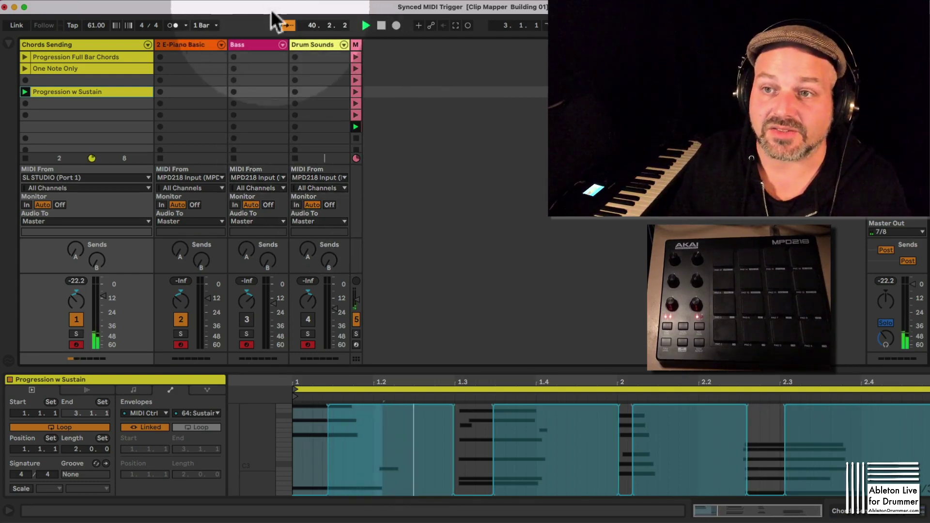
left_click(202, 45)
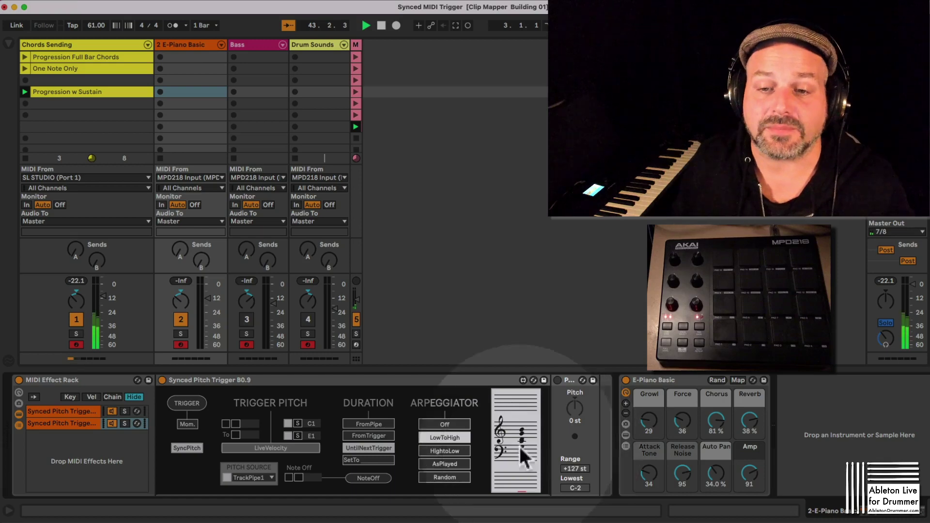
key("space")
left_click(66, 42)
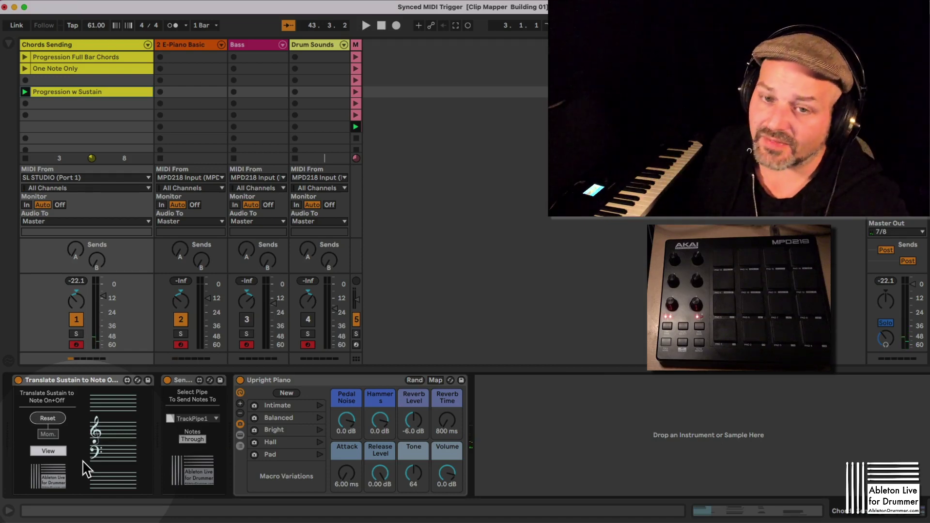
left_click(60, 382)
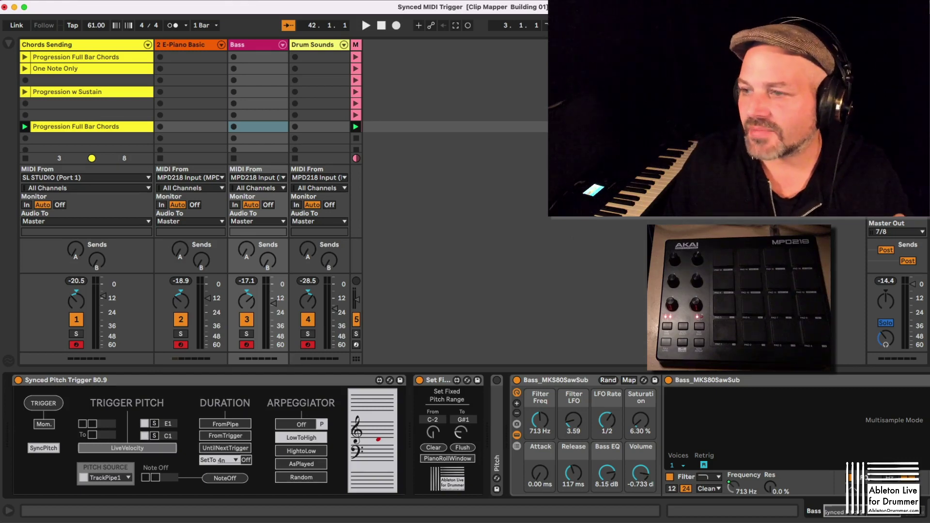
Step: Play back the scene with the E-Piano, Bass and Drum Sounds clips and display the notes of the 2-E-Piano Basic 8 clip
key("space")
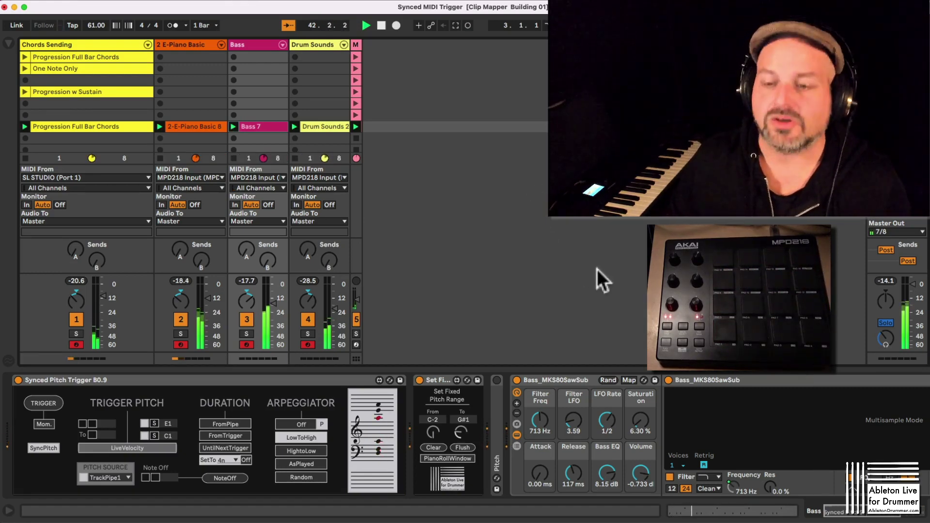
key("space")
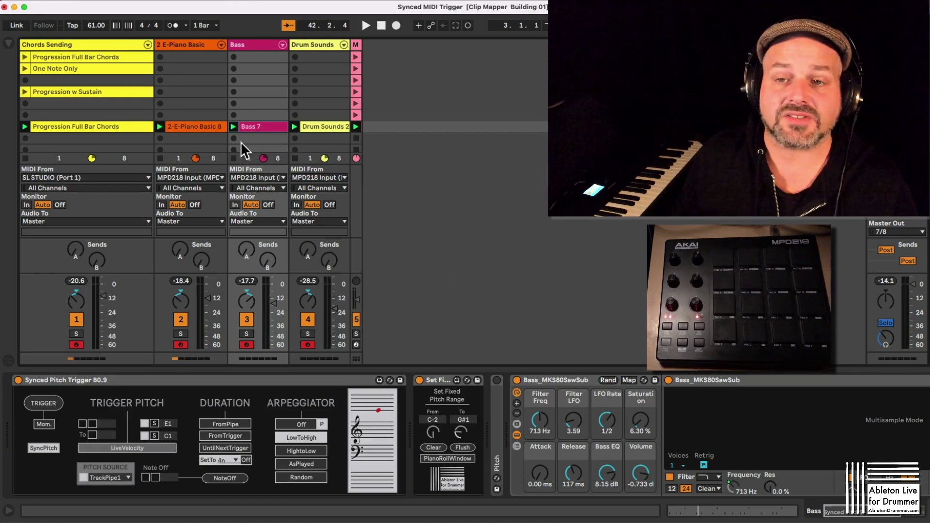
left_click(194, 127)
key("space")
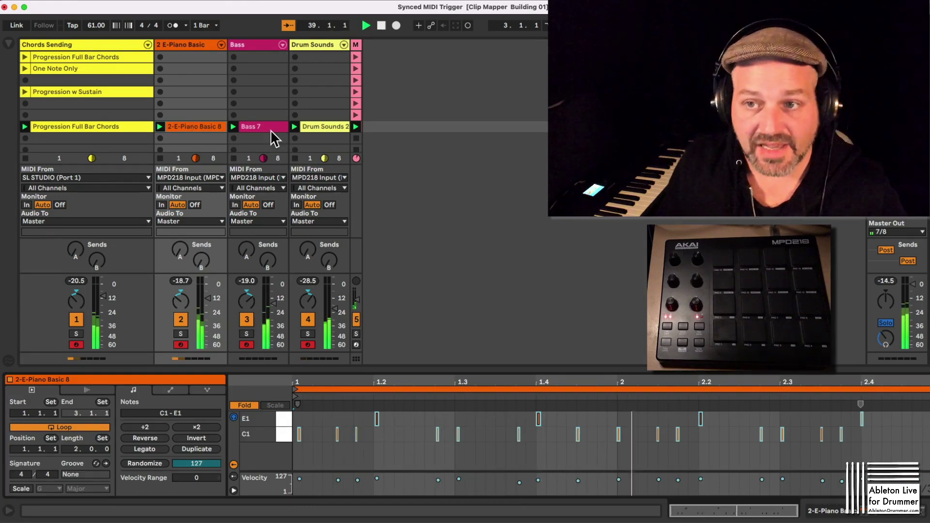
key("space")
Step: Stop the lower Progression Full Bar Chords clip and run the remaining trigger clips with live chords from the SL STUDIO (Port 1) input
left_click(121, 125)
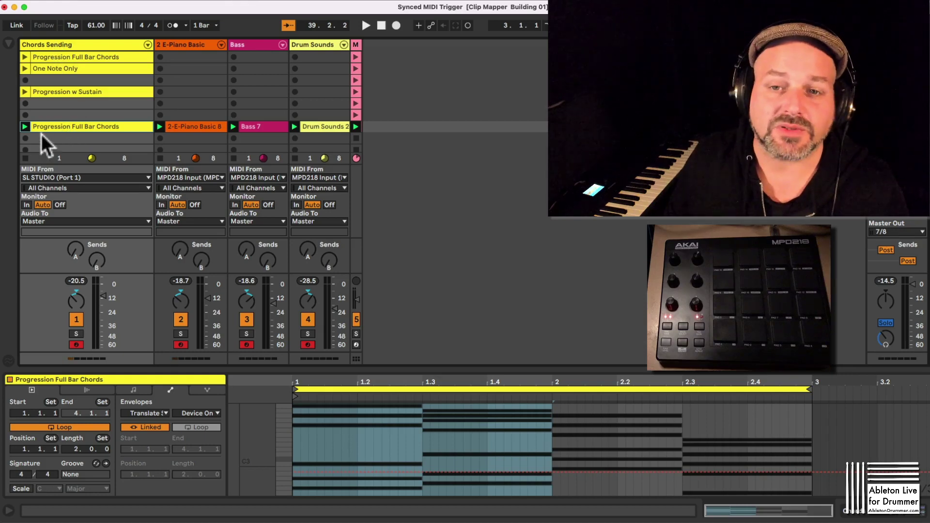
left_click(26, 159)
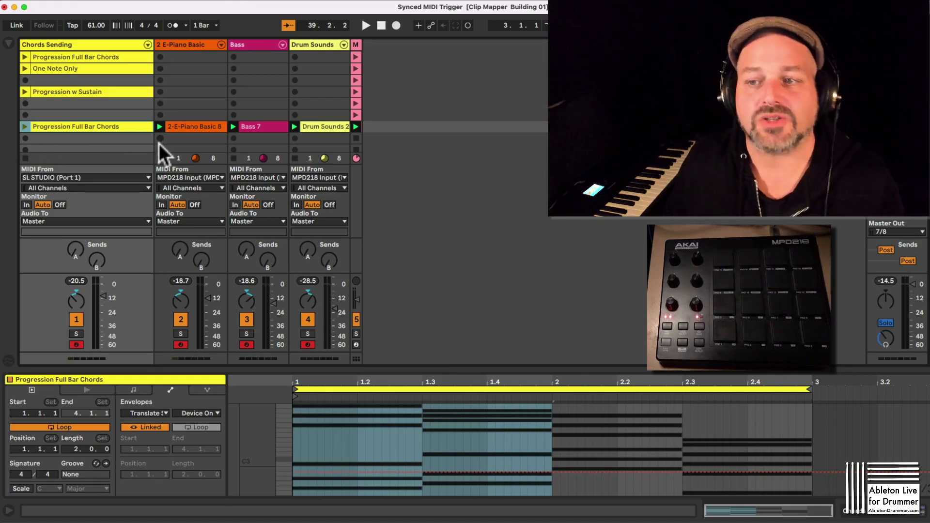
key("space")
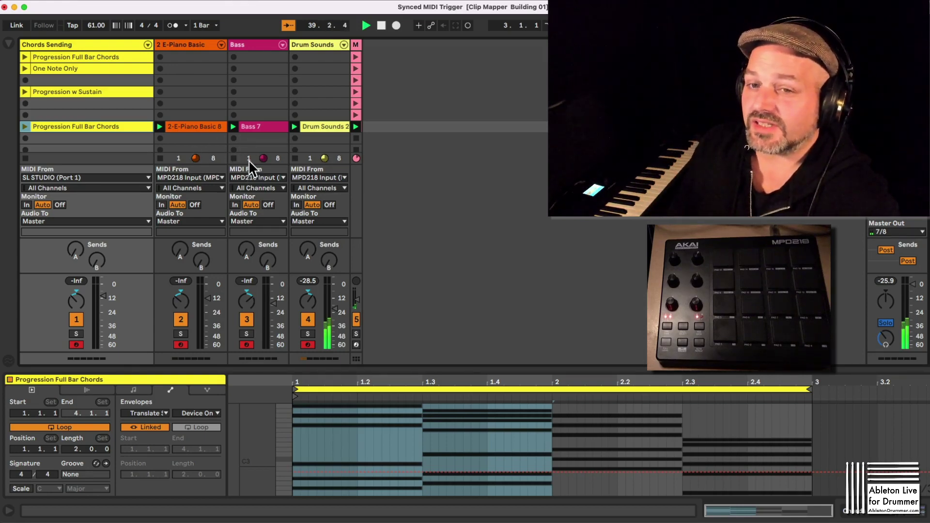
left_click(118, 178)
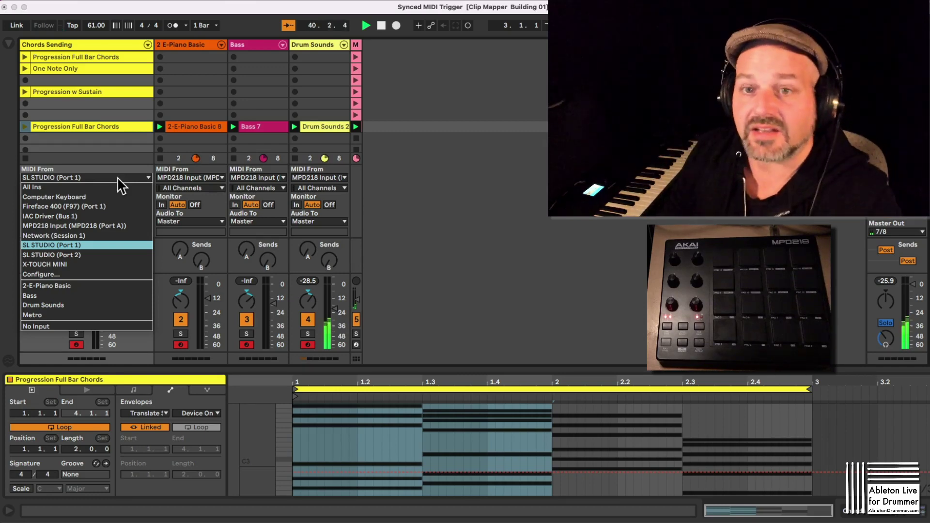
left_click(117, 177)
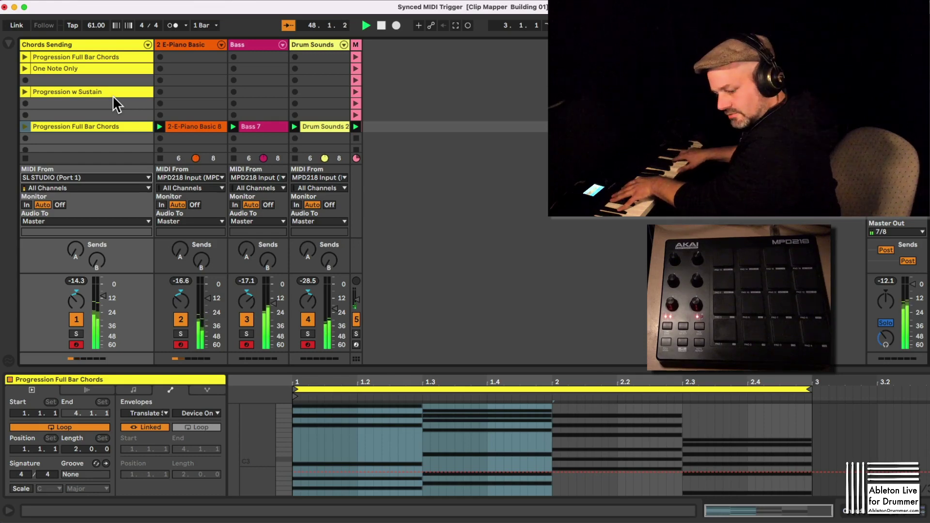
key("space")
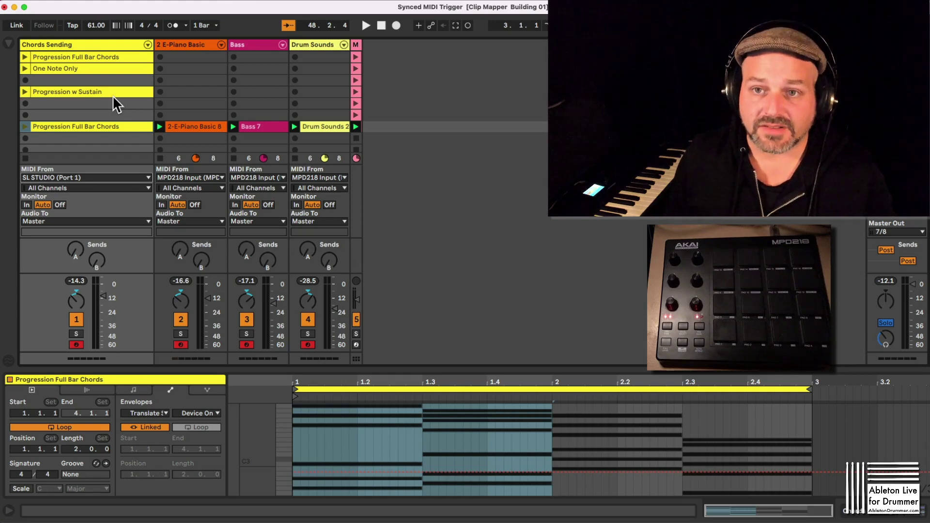
Step: Show the device chain of the E-Piano track
left_click(193, 45)
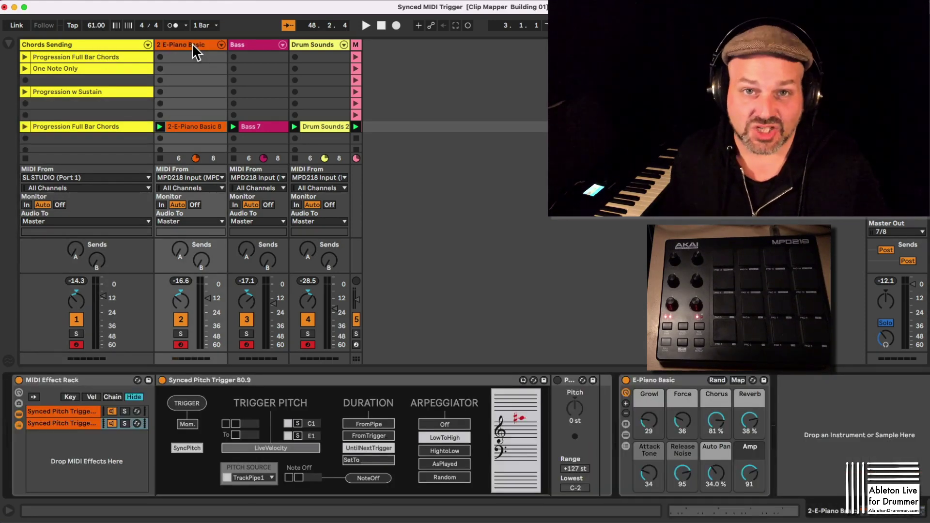